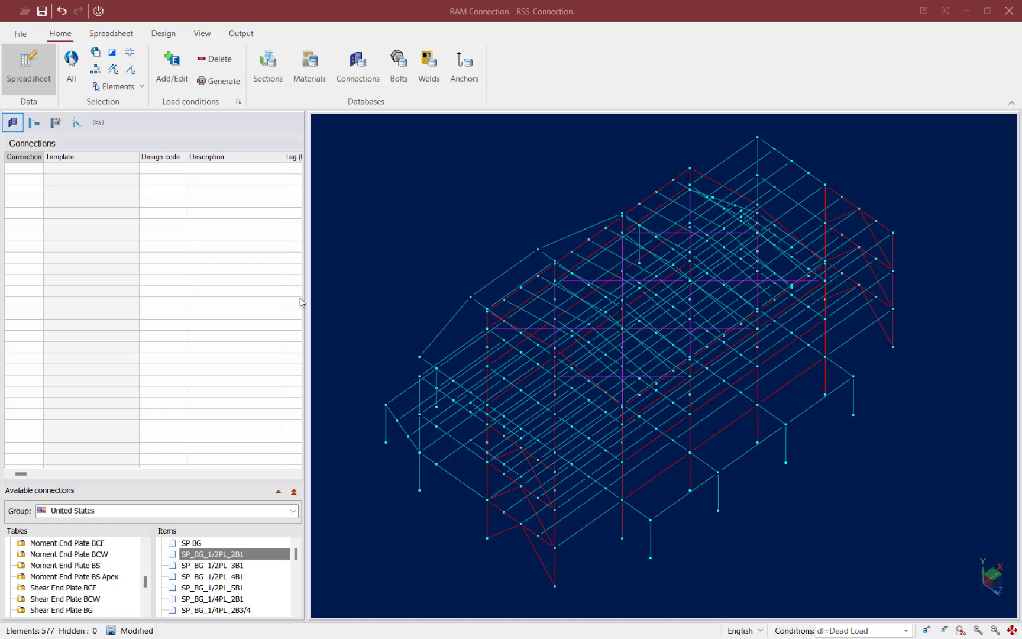
Isolate the lowest floor's beams and columns in isometric view, hiding the other 340 elements.
right_click(340, 245)
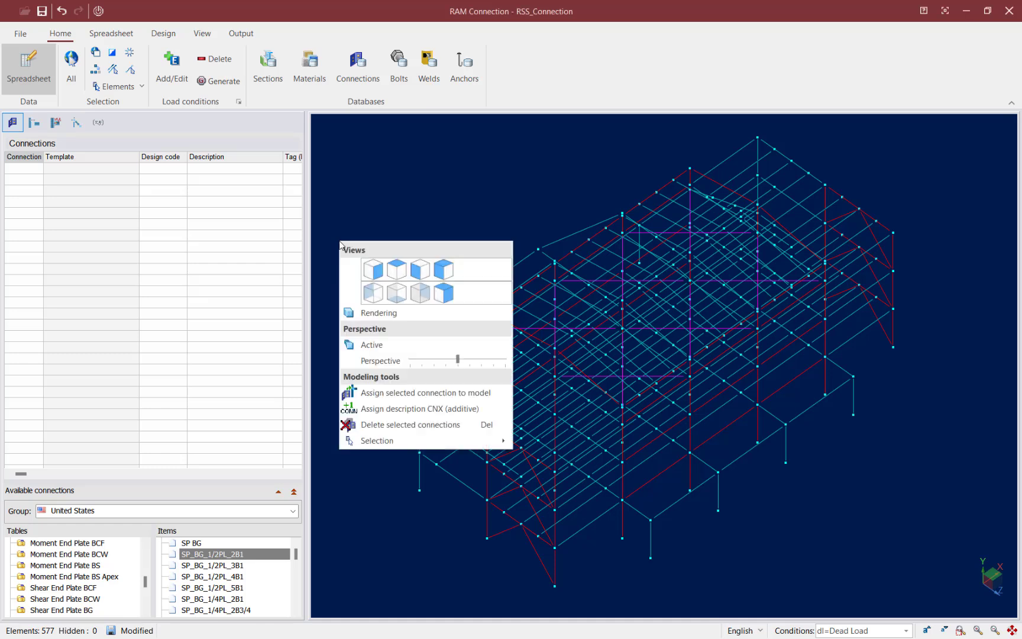
left_click(421, 270)
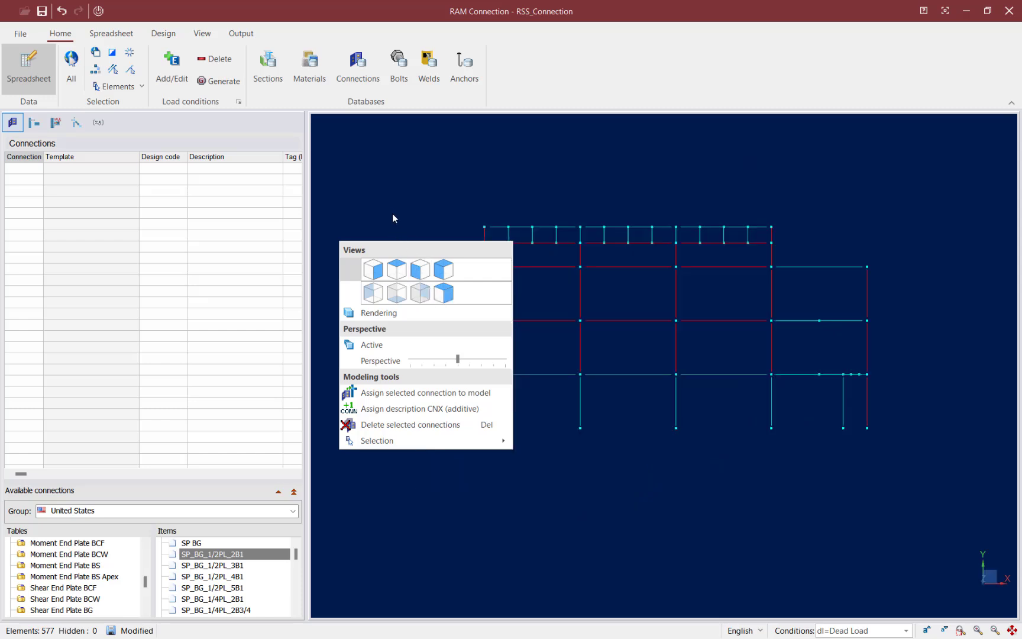
left_click_drag(905, 475, 349, 362)
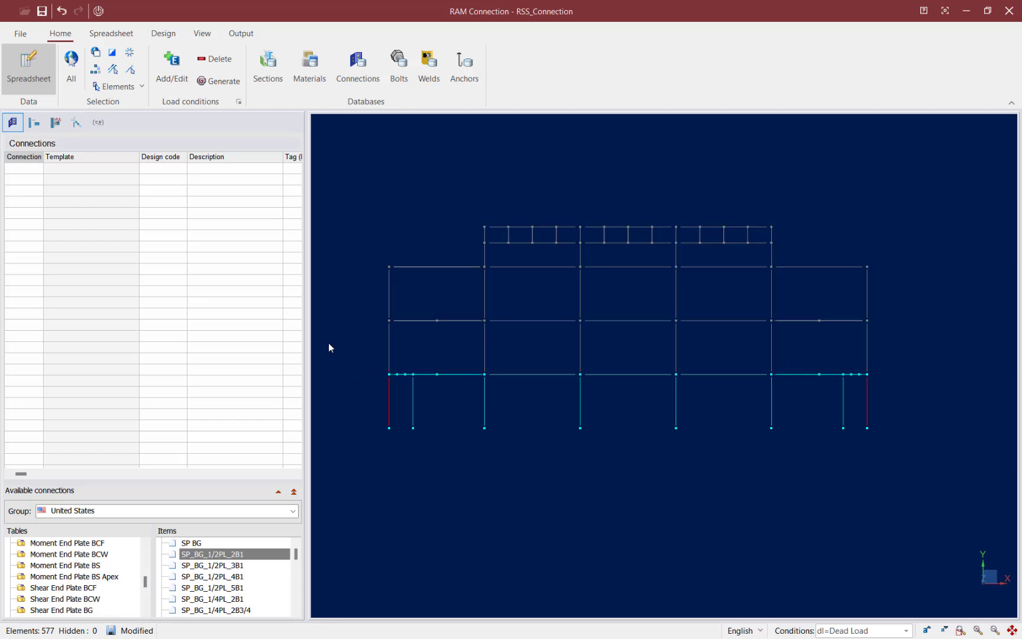
left_click(94, 55)
right_click(342, 132)
left_click(443, 157)
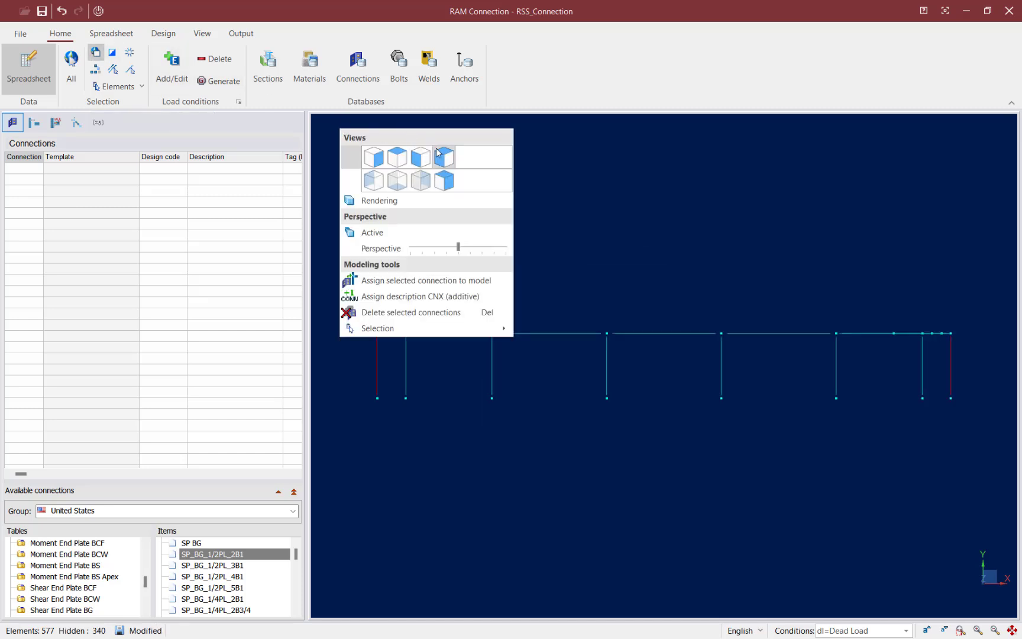
left_click(317, 268)
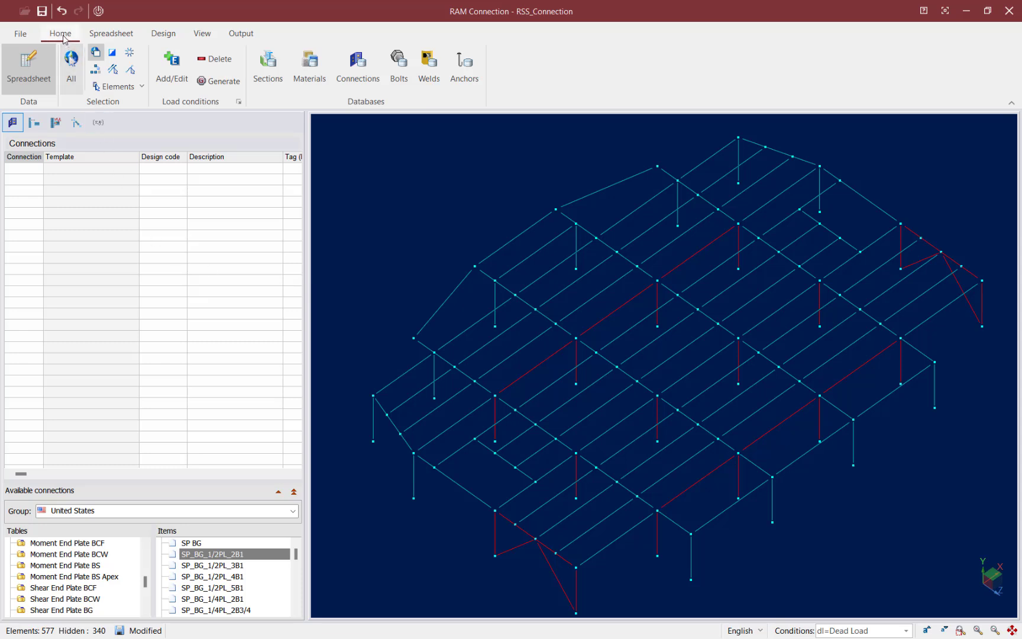
Select every Beam - Girder joint on the isolated lowest floor.
left_click(103, 87)
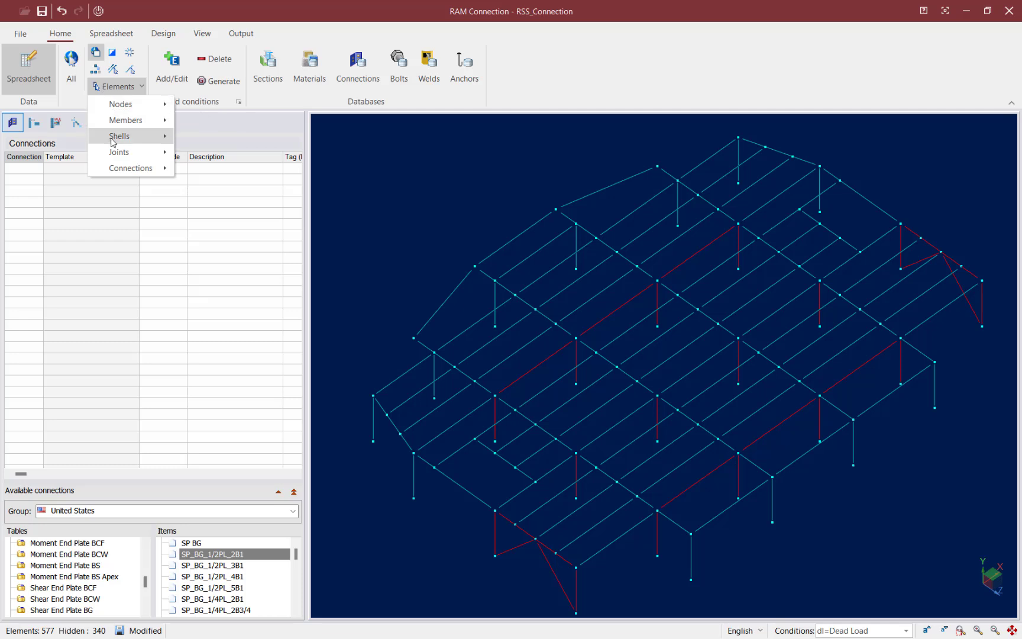
mouse_move(108, 155)
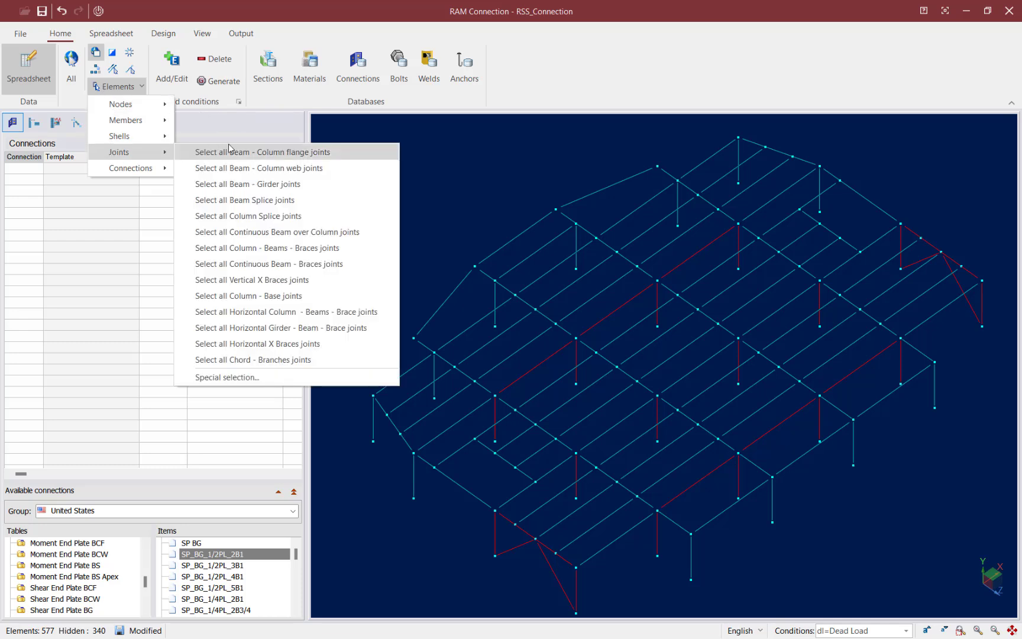
left_click(202, 189)
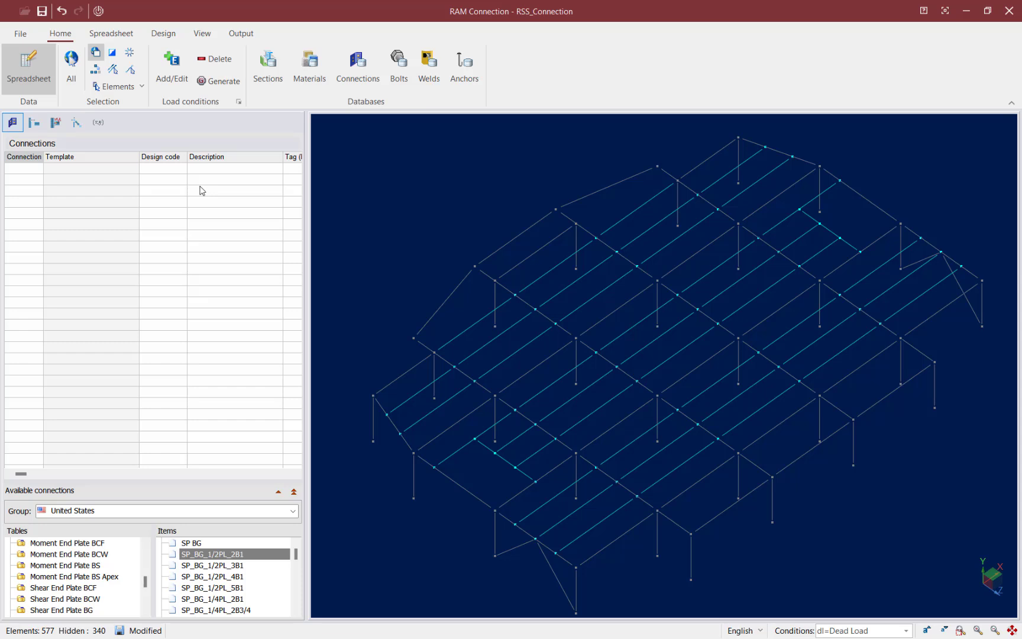
Label the isolated floor's beams with their W 12X14 and W 12X19 section sizes.
left_click(201, 34)
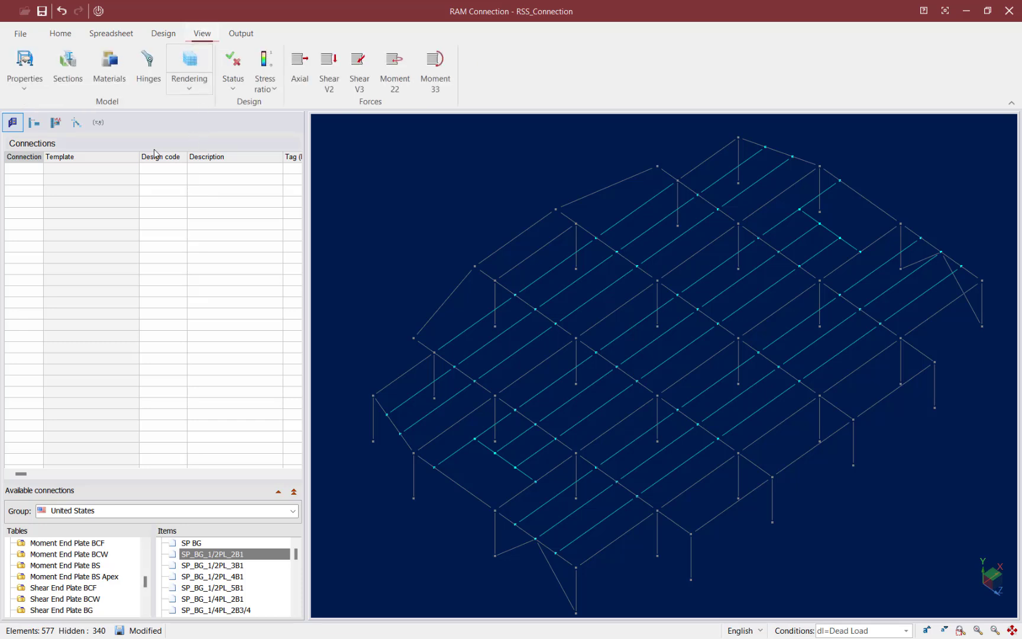
left_click(78, 74)
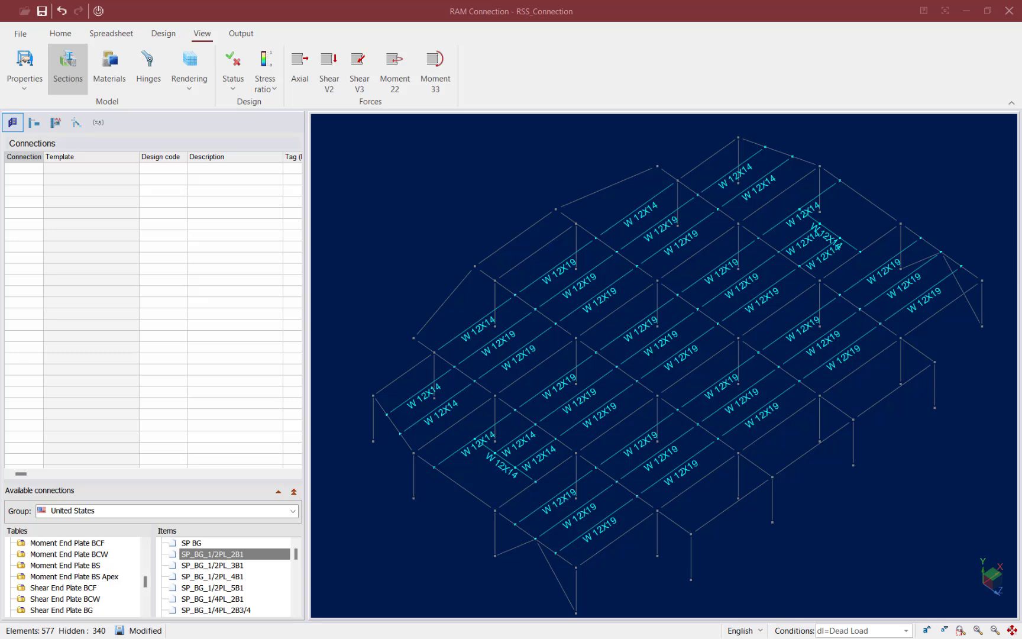
left_click(161, 34)
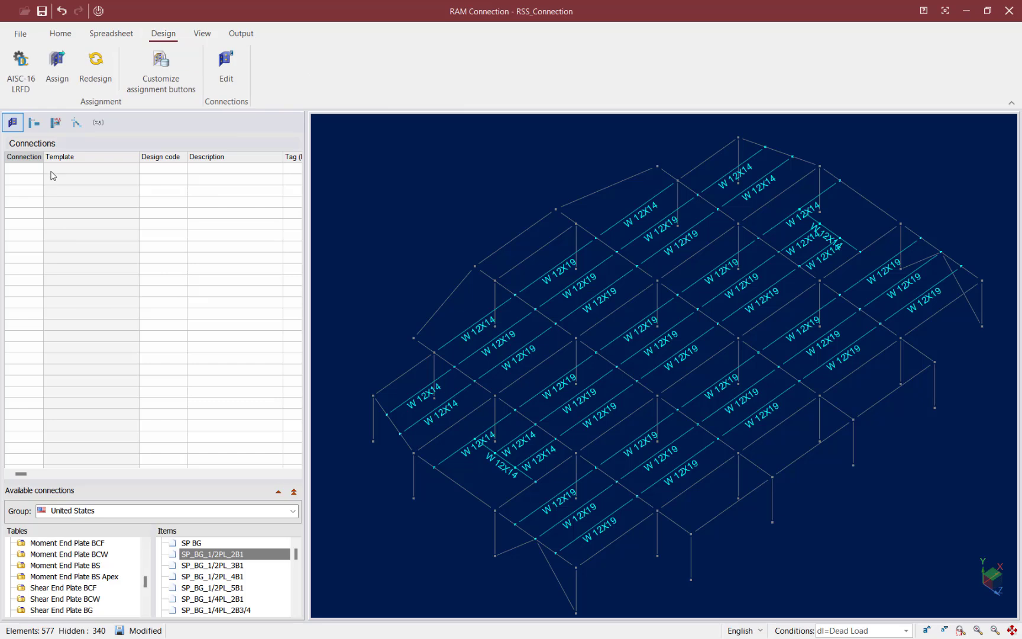
Assign individually designed Basic SP single-plate connections to the 88 selected beam-girder joints.
left_click(52, 88)
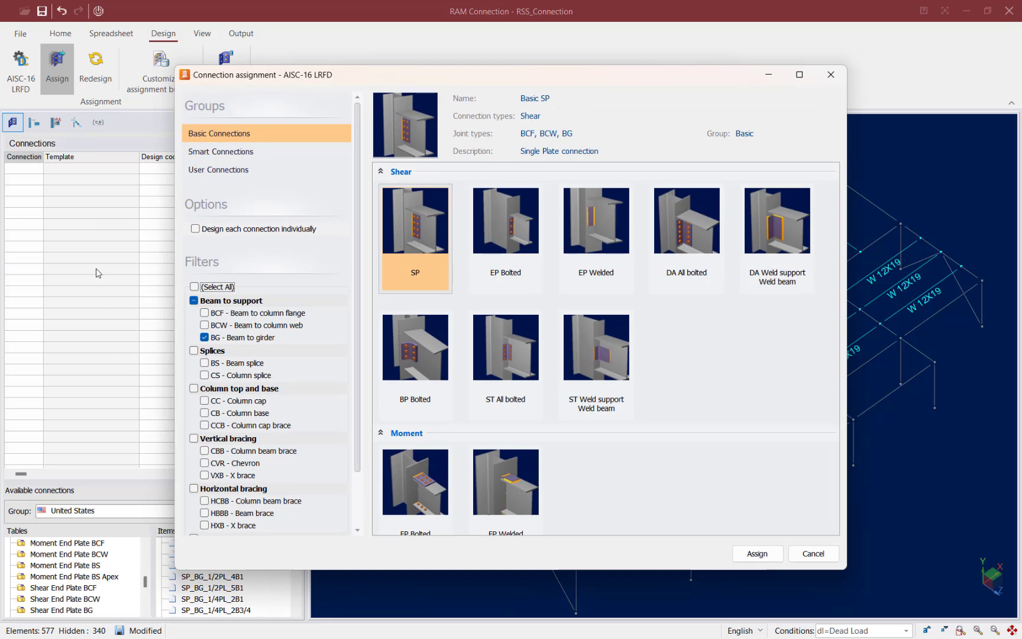
left_click(195, 230)
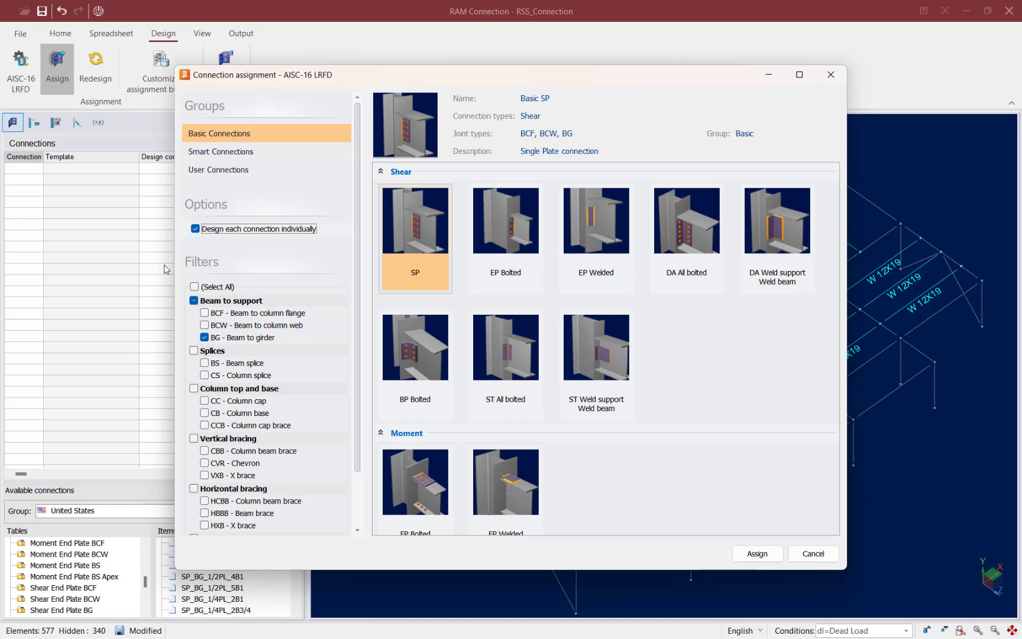
left_click(431, 260)
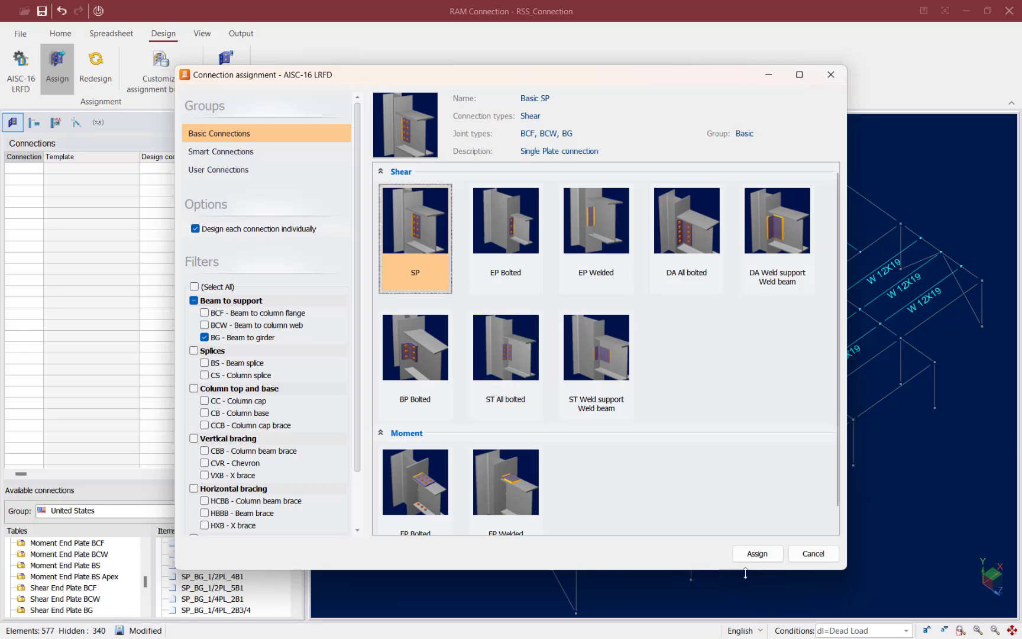
left_click(757, 556)
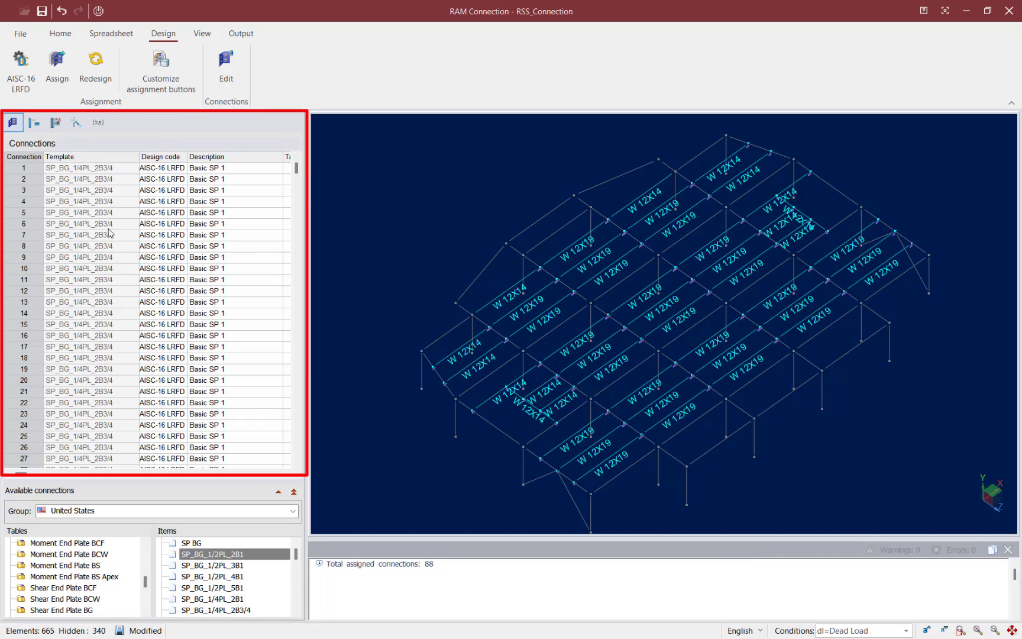
Unhide everything, then isolate the second floor's beams and girders, hiding 548 other elements.
left_click_drag(298, 172, 348, 180)
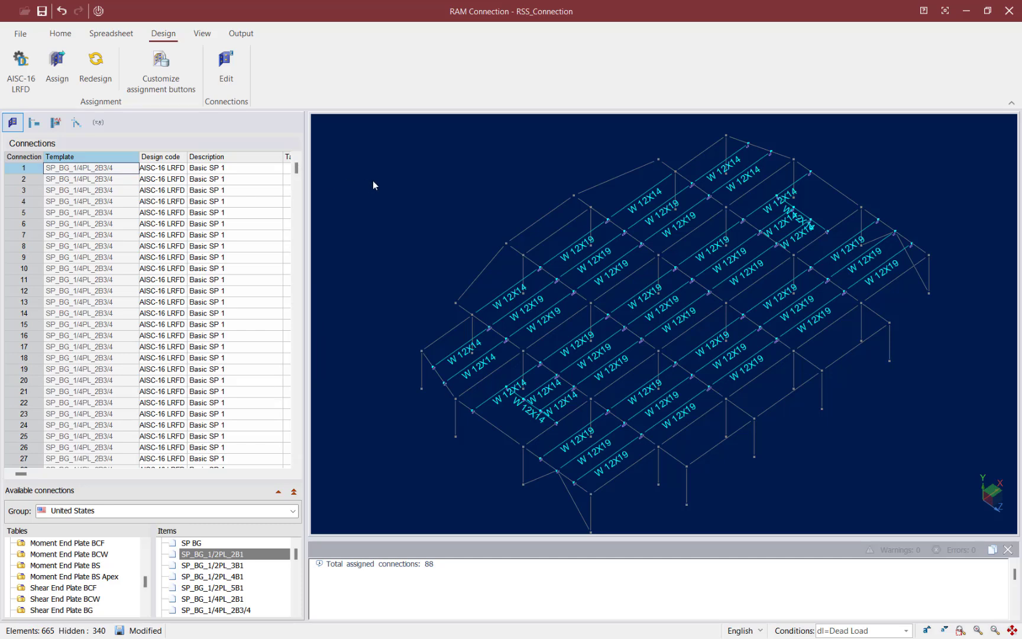
right_click(372, 181)
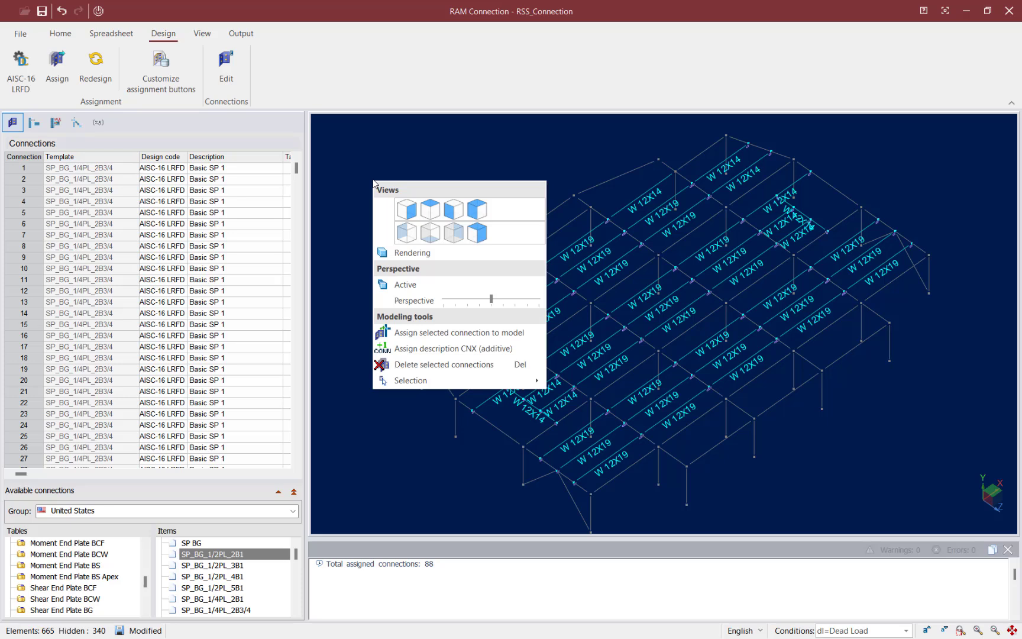
left_click(60, 33)
left_click(97, 54)
right_click(361, 176)
left_click(442, 206)
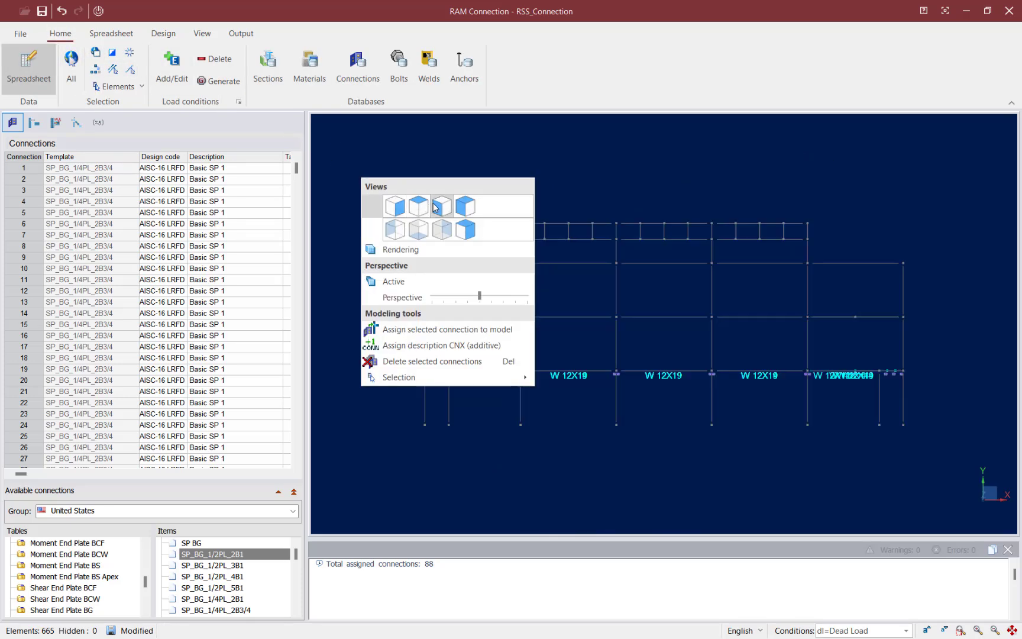
left_click_drag(948, 337, 430, 322)
right_click(391, 303)
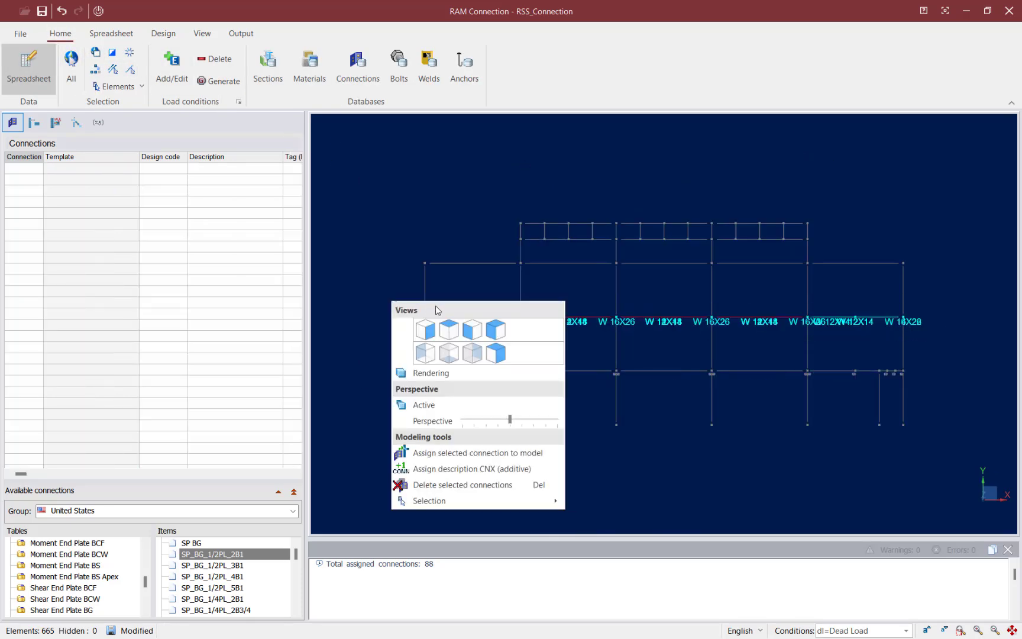
left_click(495, 329)
left_click(98, 56)
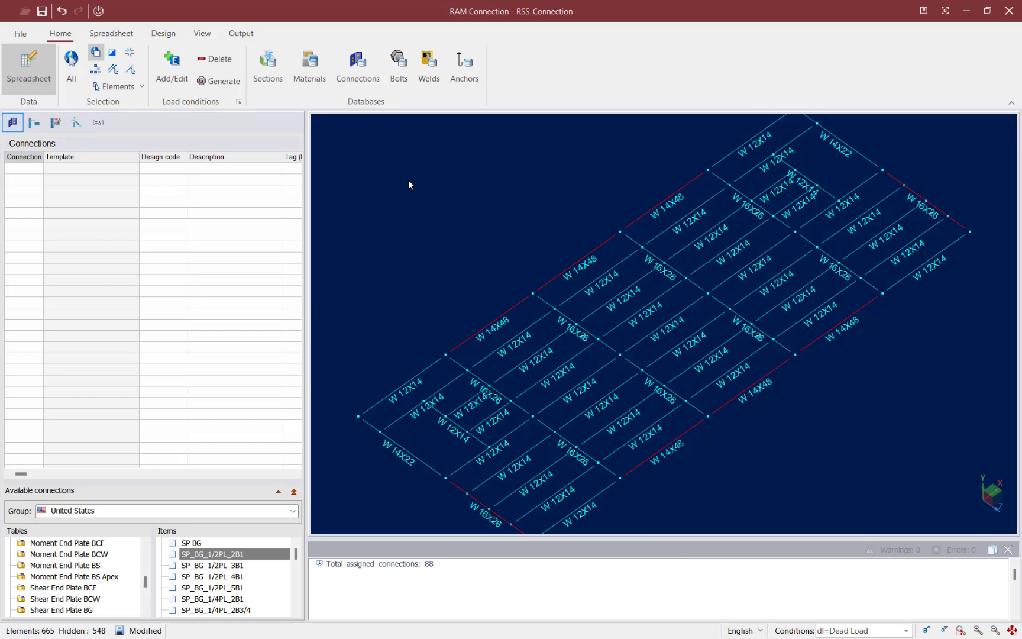
Select all Beam - Girder joints on the second level.
left_click(124, 87)
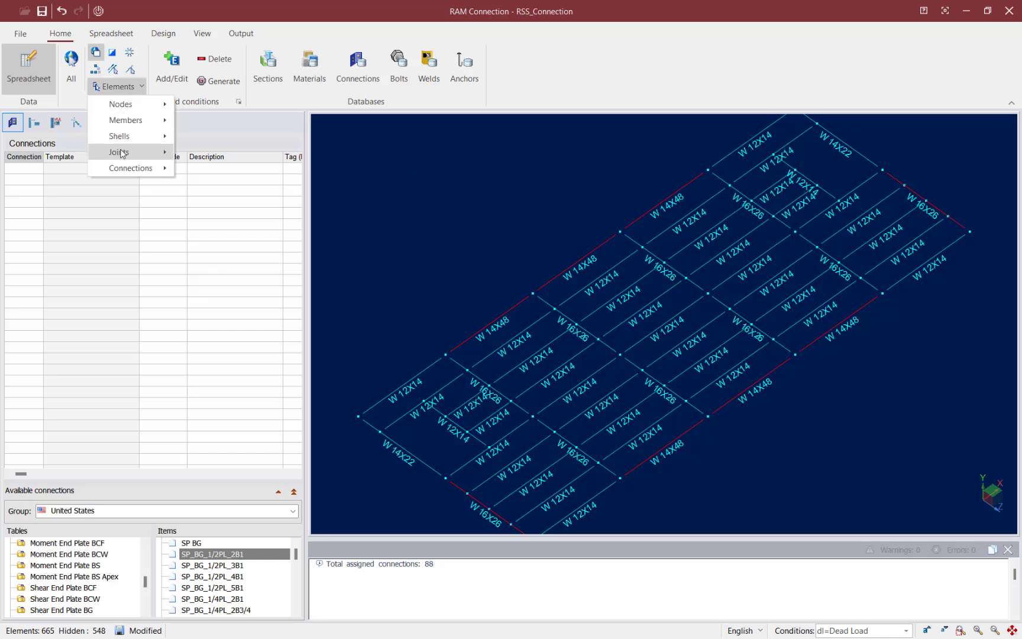
mouse_move(124, 152)
left_click(242, 183)
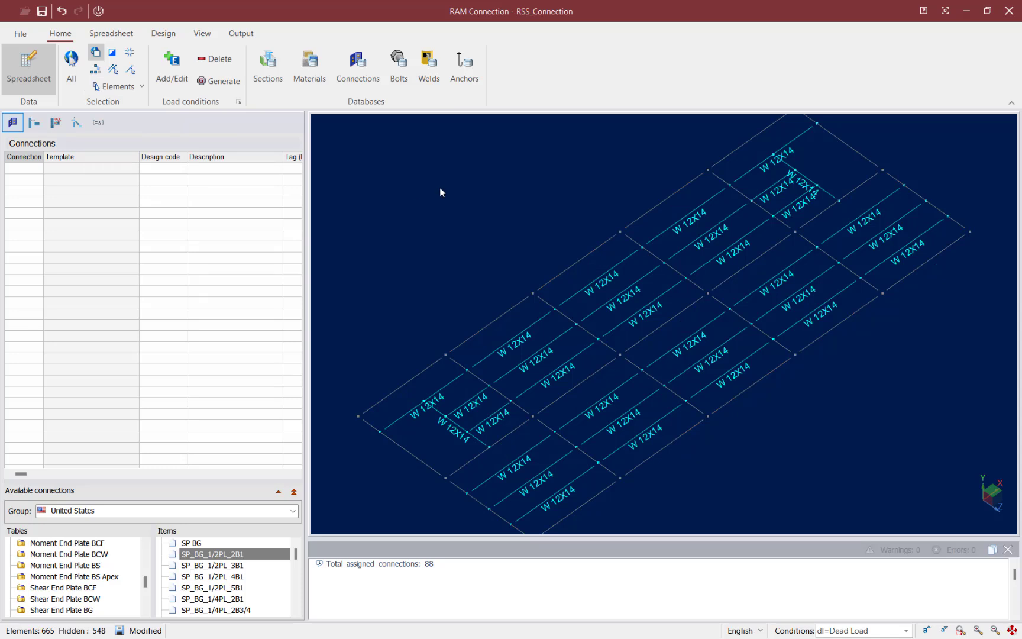
Assign Basic SP 2 single-plate connections to those joints, numbered from 89.
left_click(154, 36)
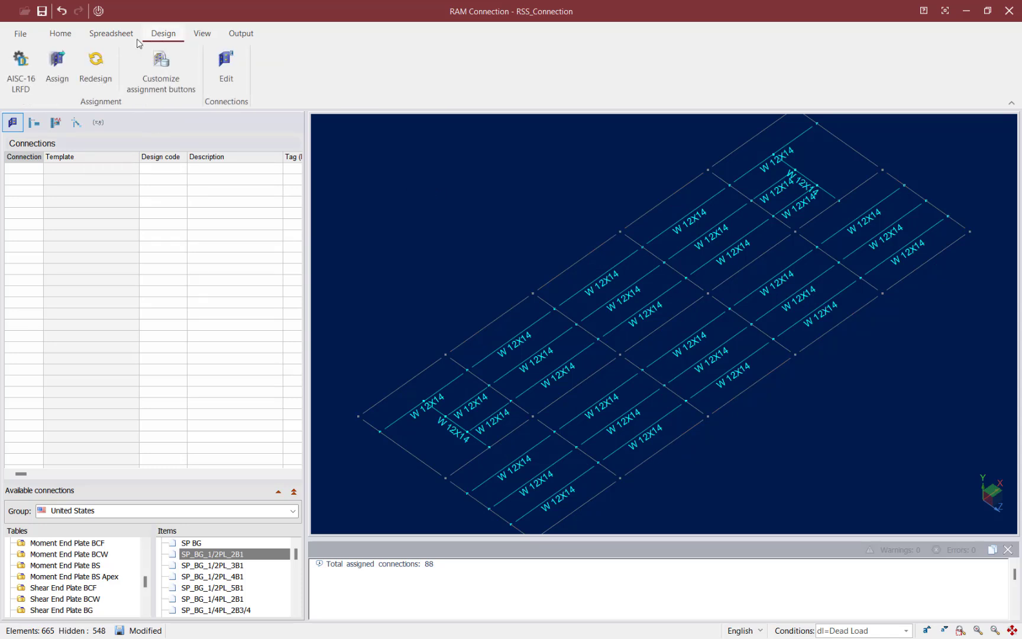
left_click(65, 70)
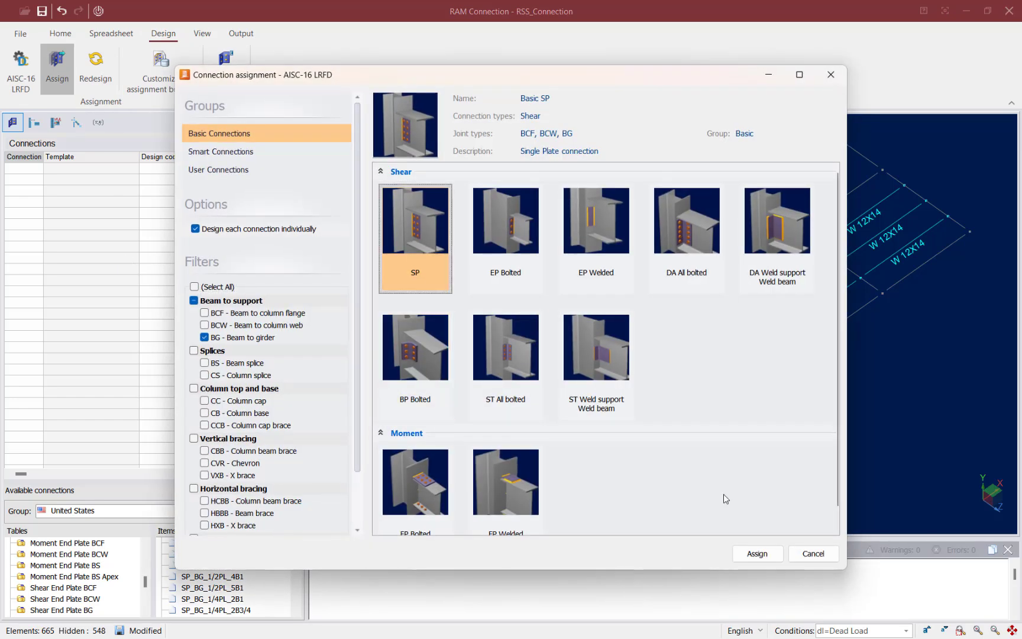
left_click(749, 550)
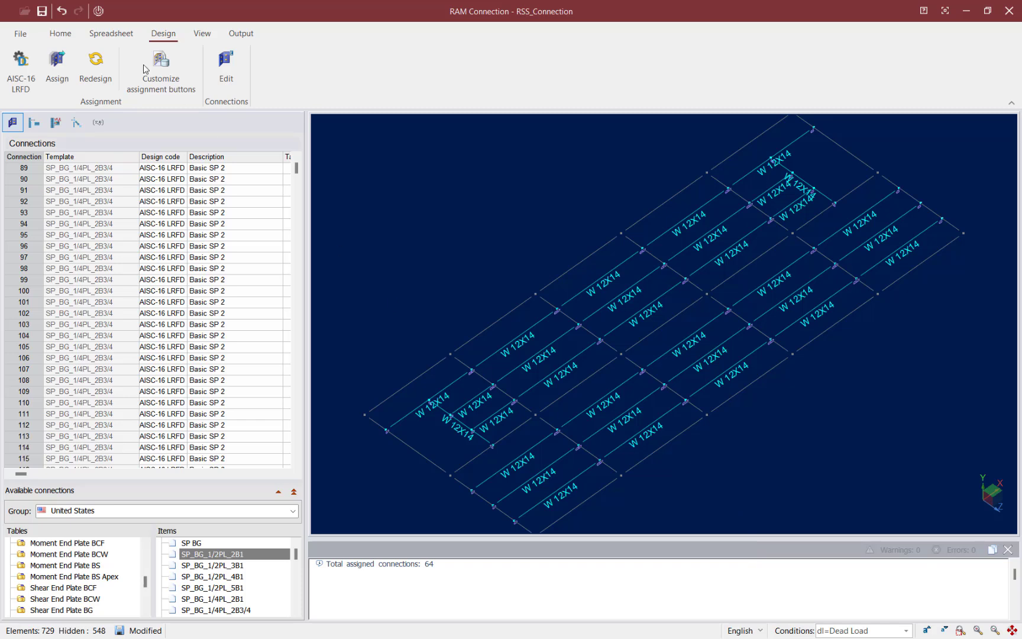
left_click(60, 34)
Show all elements and isolate the next floor level in isometric view, hiding 636 elements.
left_click(71, 62)
right_click(354, 212)
left_click(399, 234)
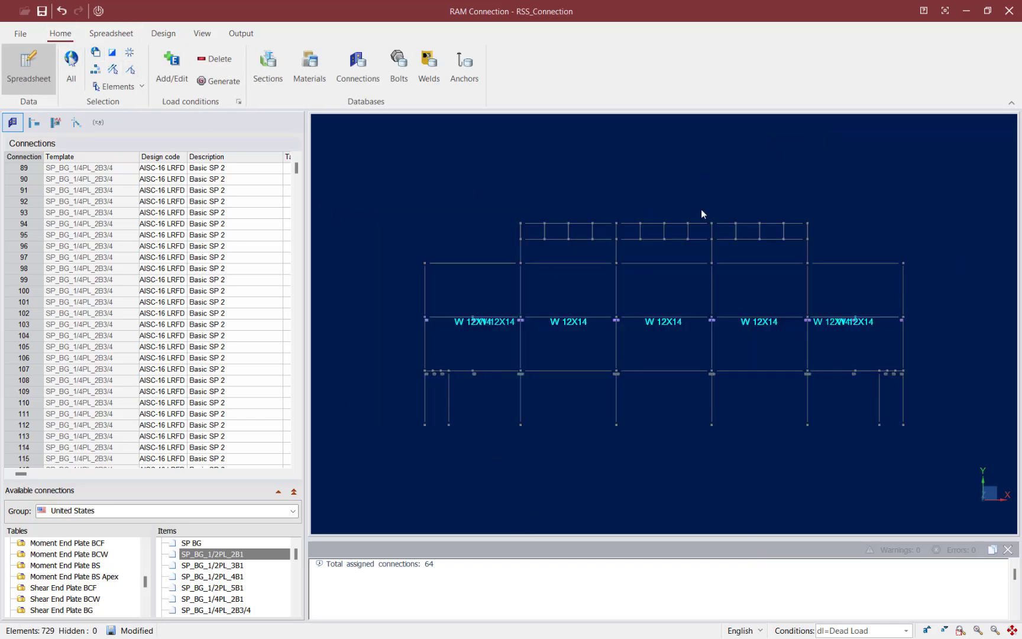
left_click(95, 54)
right_click(363, 178)
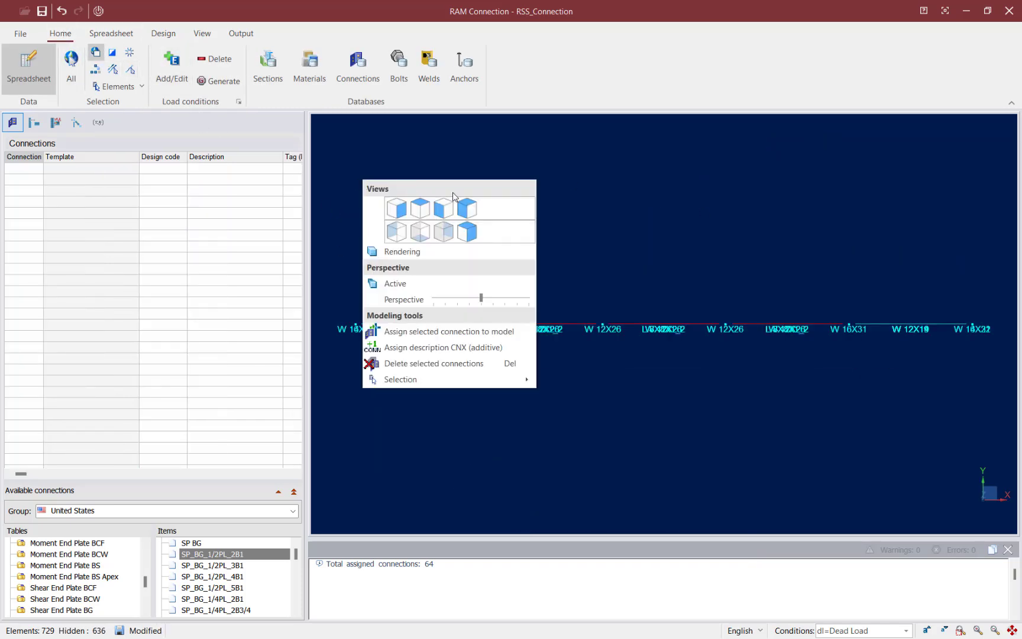
left_click(466, 209)
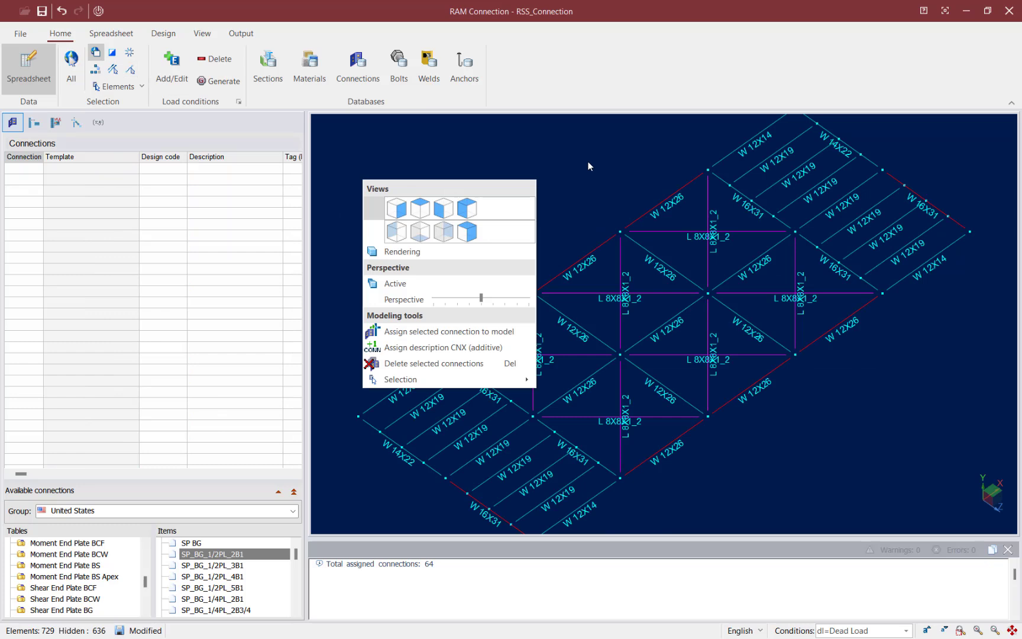
Select all Beam - Girder joints on this level.
left_click(119, 87)
mouse_move(124, 152)
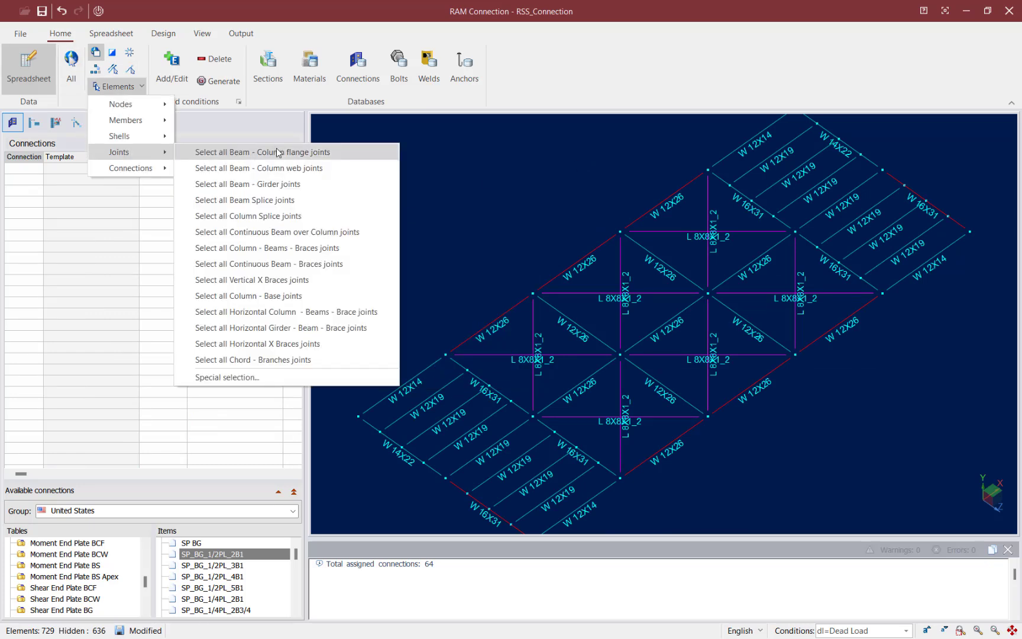
left_click(260, 184)
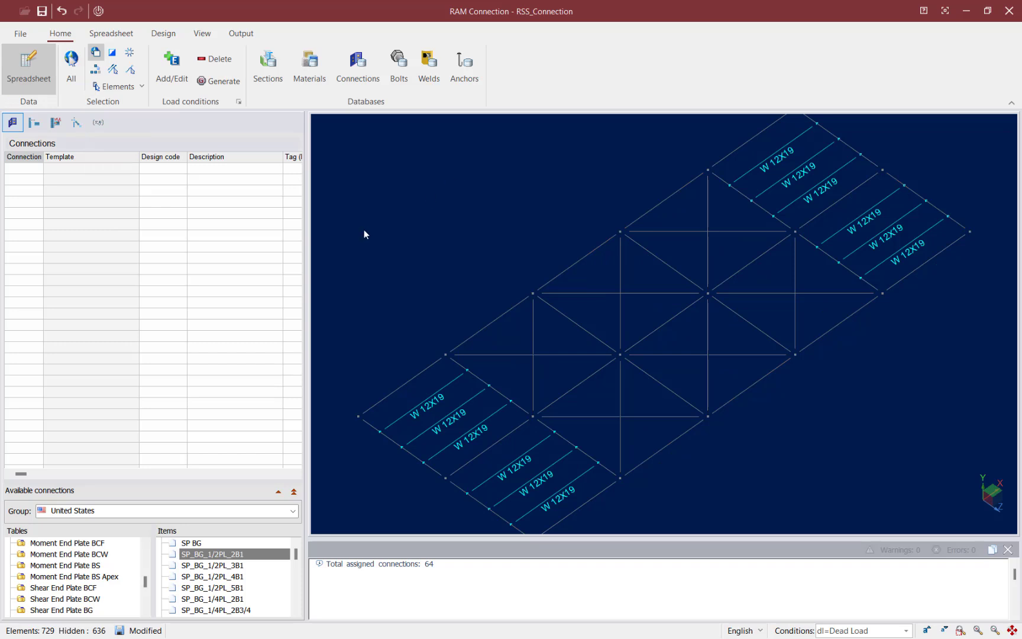
left_click(163, 33)
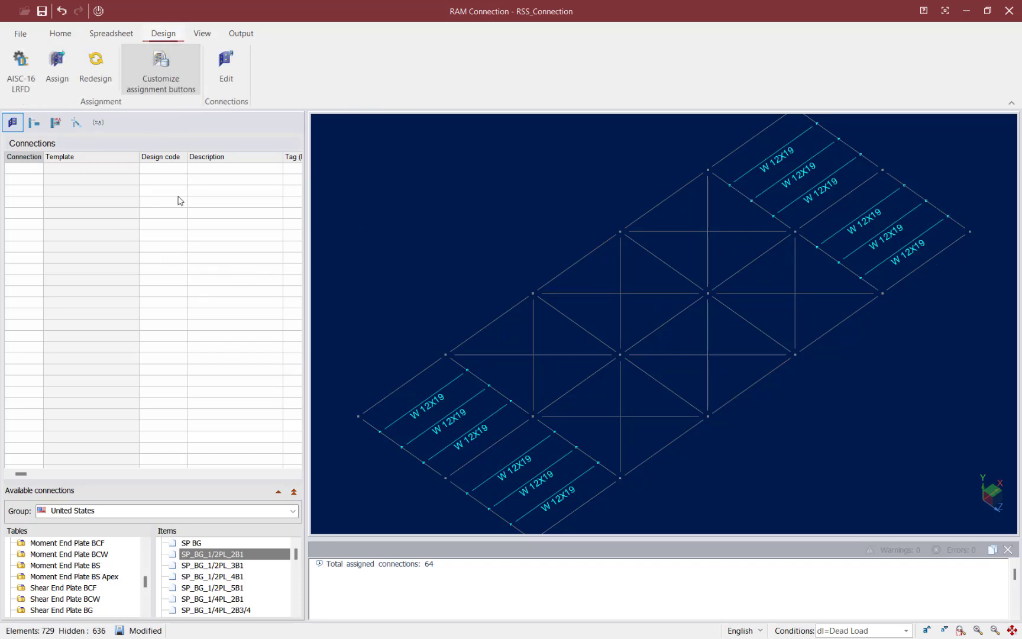
Assign Basic SP 3 connections to the 24 joints, then isolate the next level up, hiding 679 elements.
left_click(57, 71)
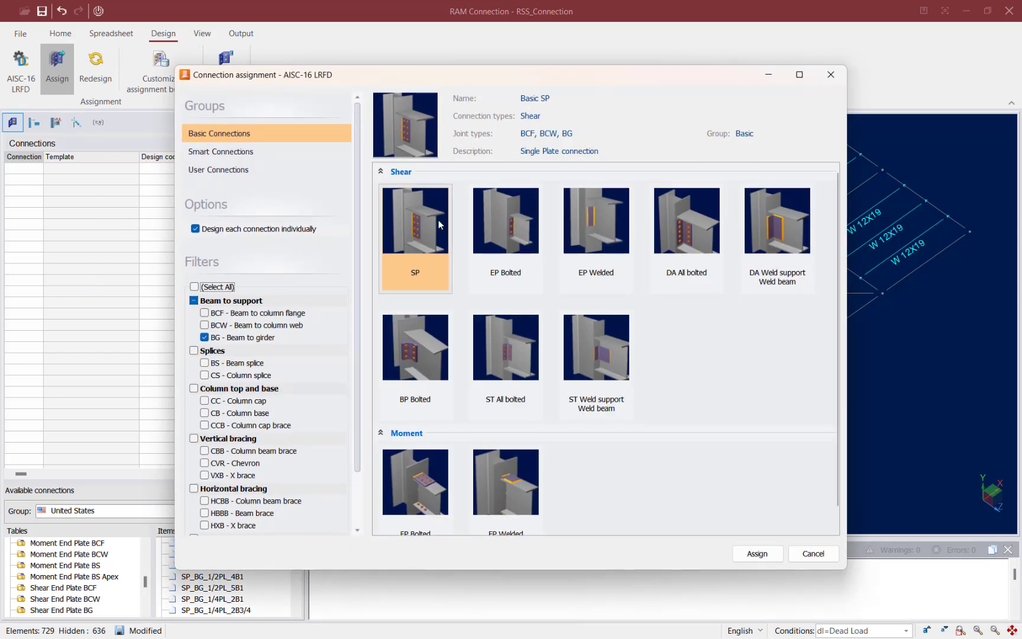
left_click(749, 555)
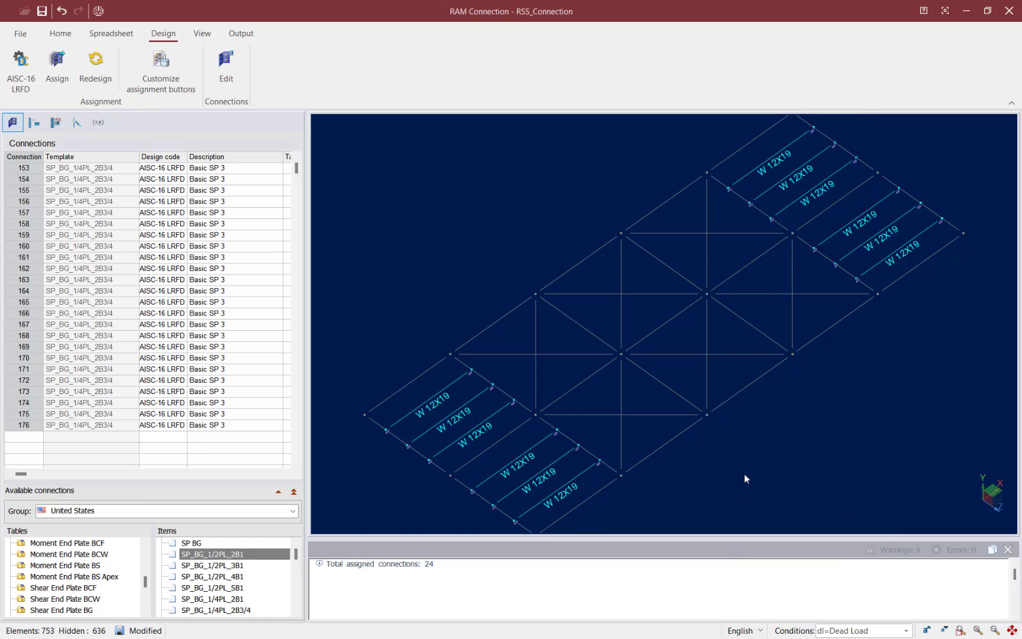
right_click(719, 459)
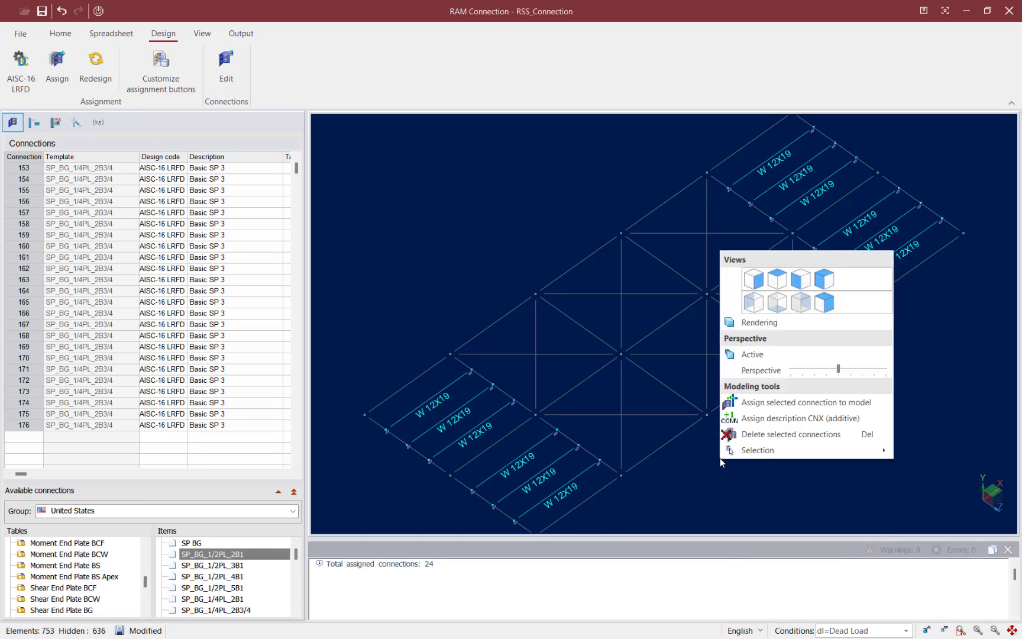
left_click(798, 284)
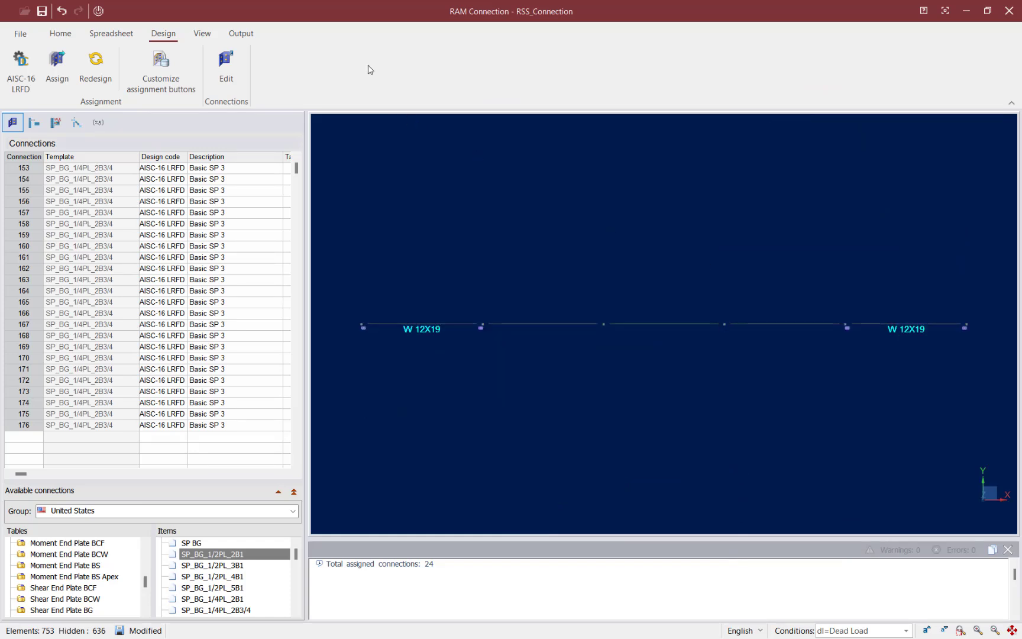
left_click(59, 33)
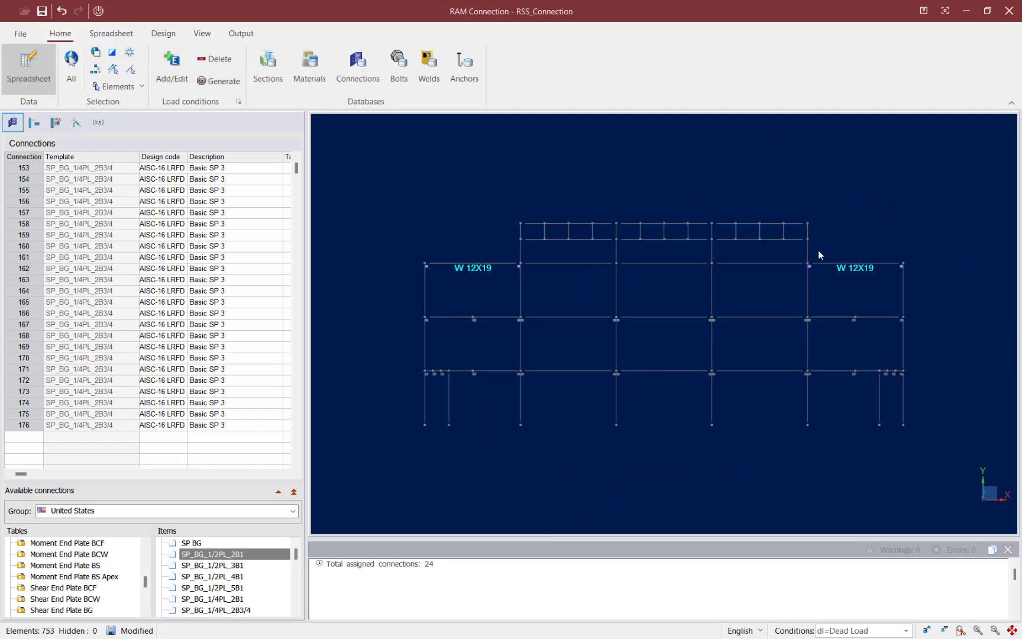
right_click(357, 183)
left_click(460, 208)
Select the top level's 36 beam-girder joints and assign Basic SP 4 single-plate connections.
left_click(117, 86)
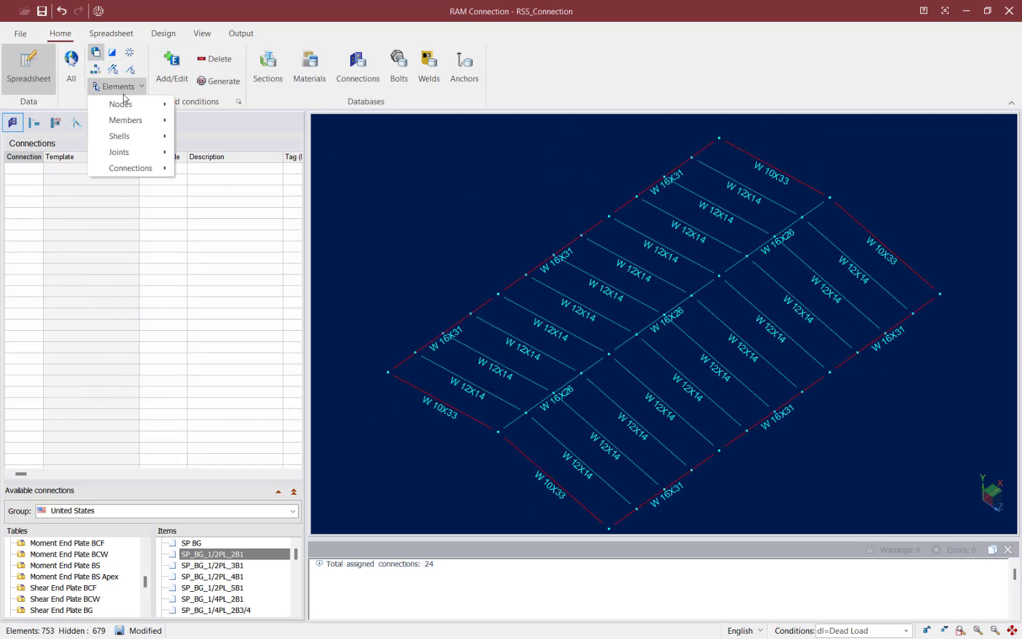
left_click(128, 167)
left_click(163, 34)
left_click(57, 68)
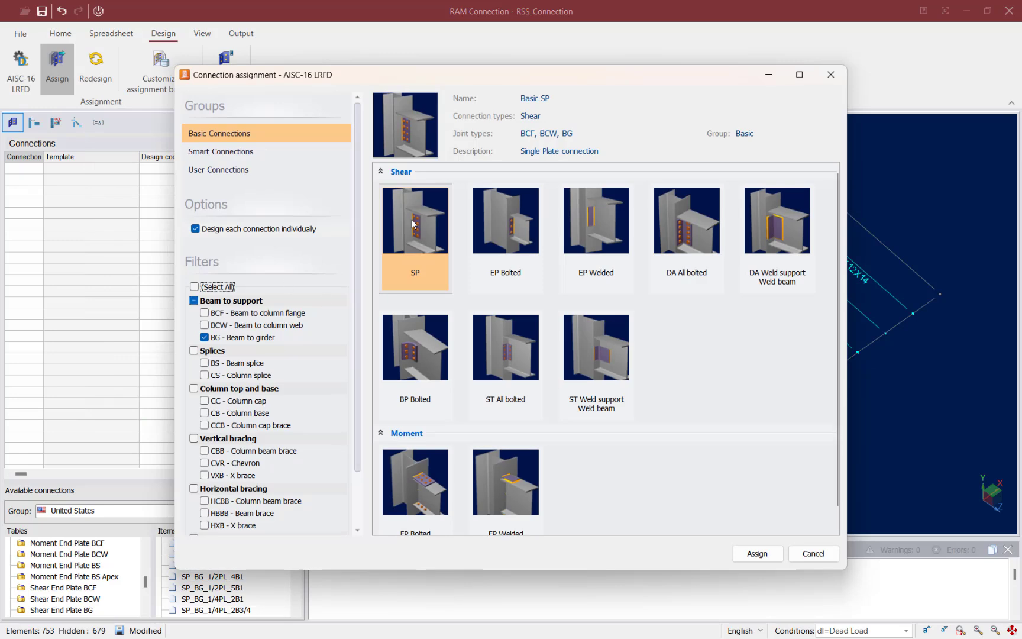
left_click(819, 552)
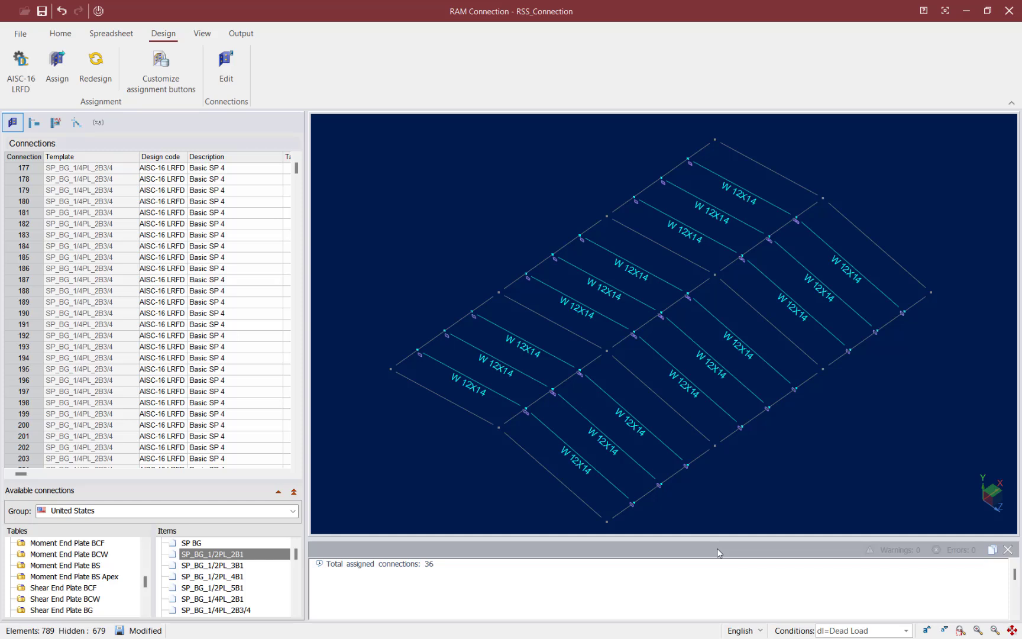
left_click(60, 35)
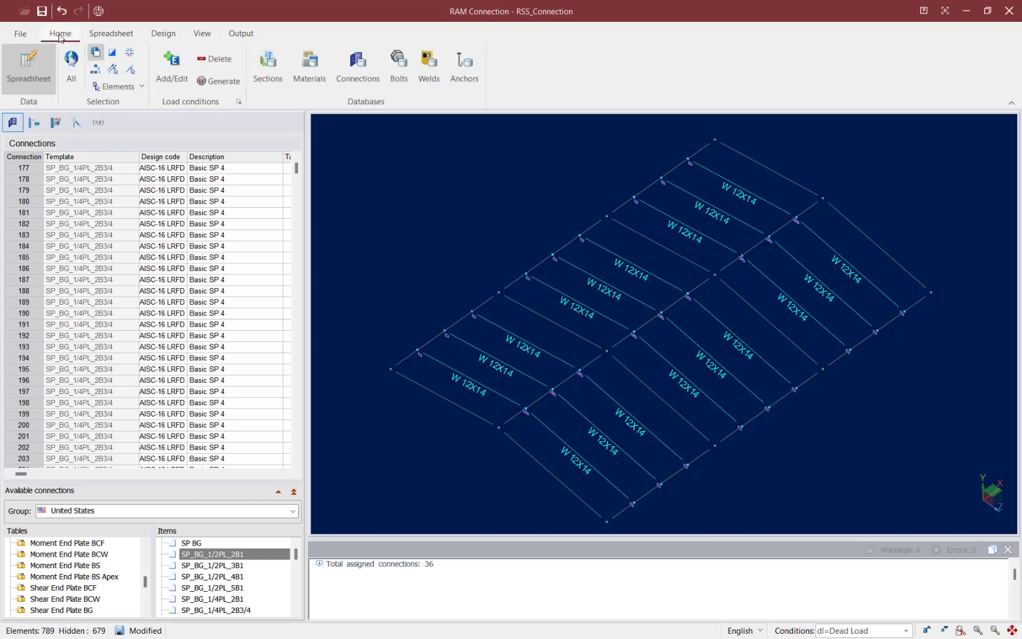
Show all 789 elements and colour the frame by connection design status, showing Design O.K.
left_click(95, 53)
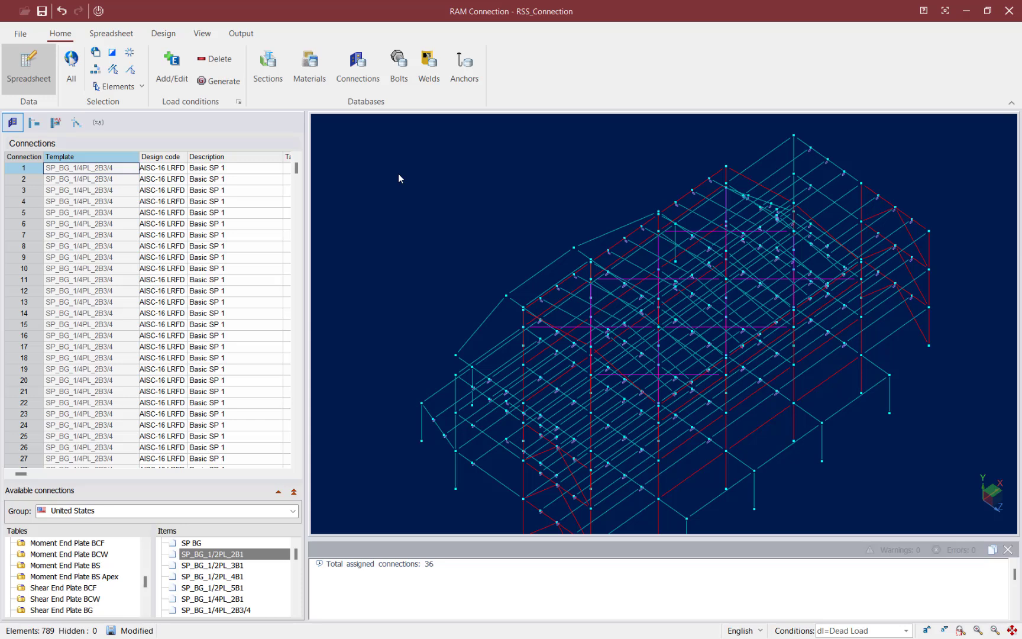
left_click(203, 34)
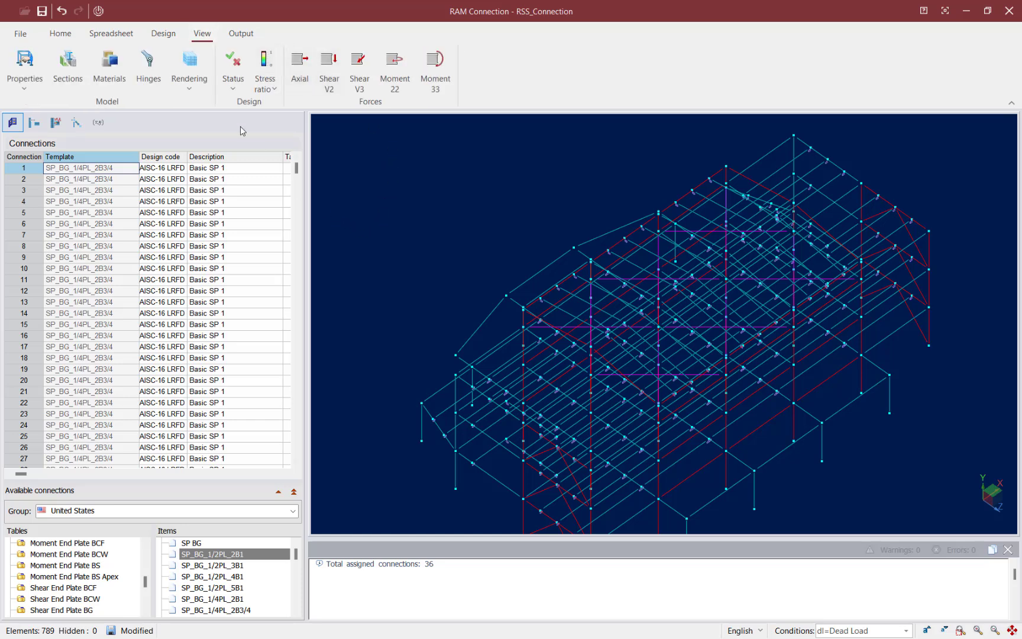
left_click(235, 67)
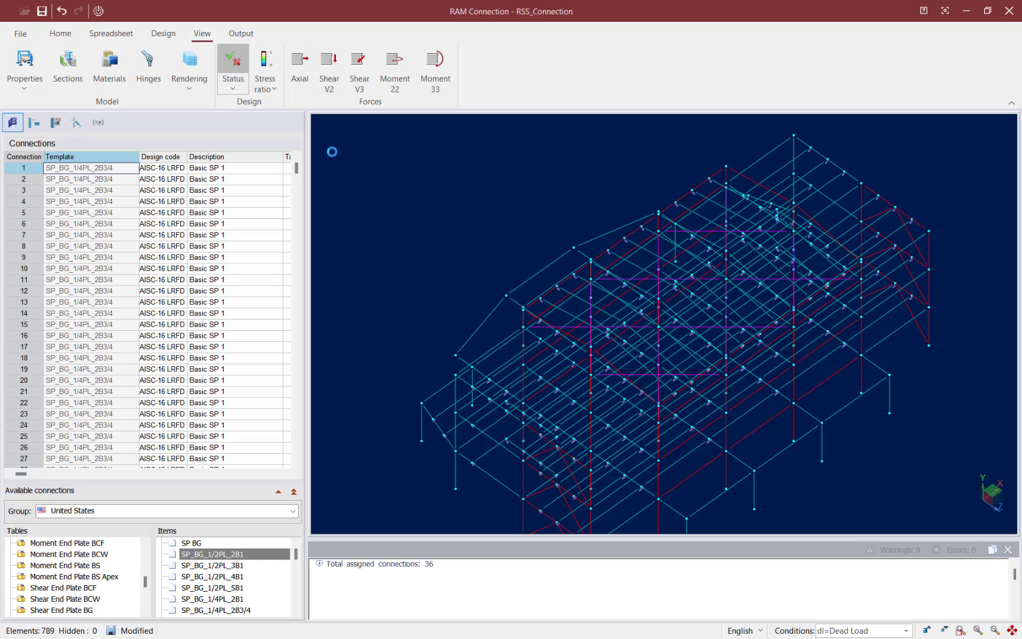
left_click(241, 89)
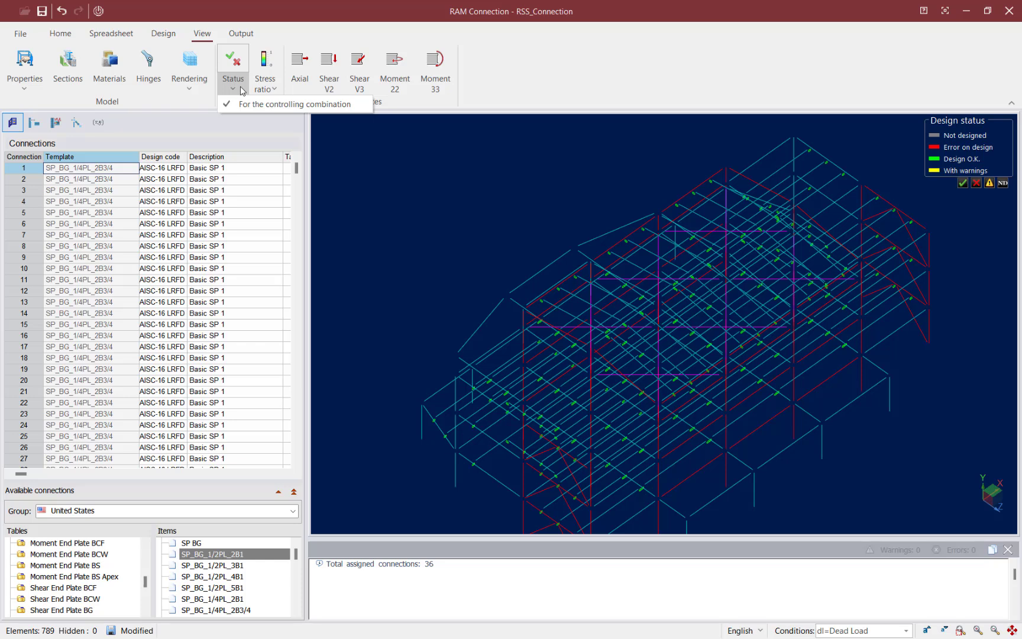
Filter connections by OK status, then by Error on design, which lists no failing connections.
left_click(629, 66)
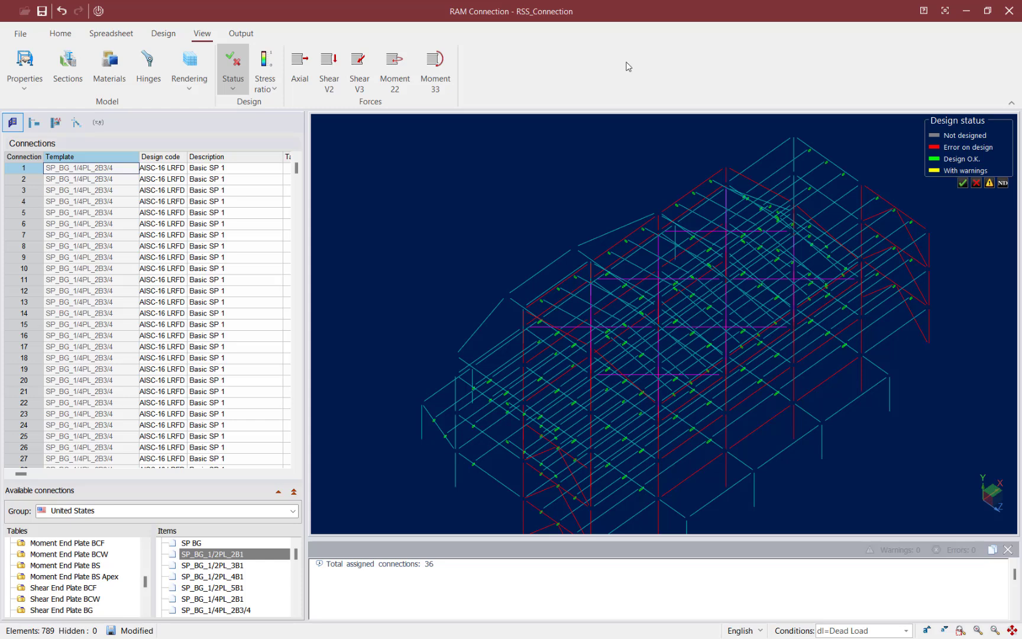
left_click(965, 187)
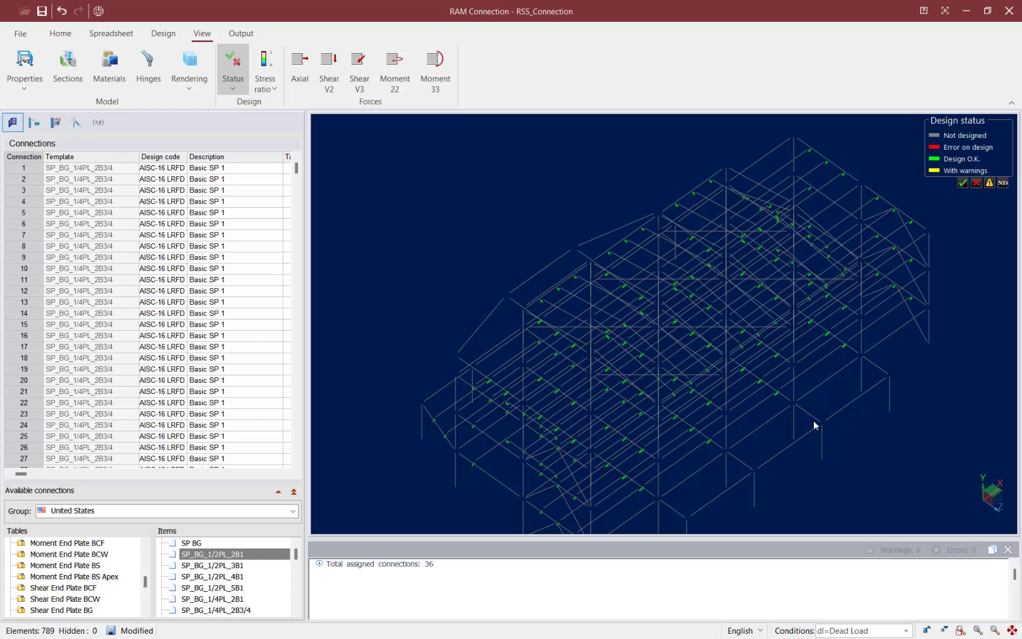
left_click(977, 183)
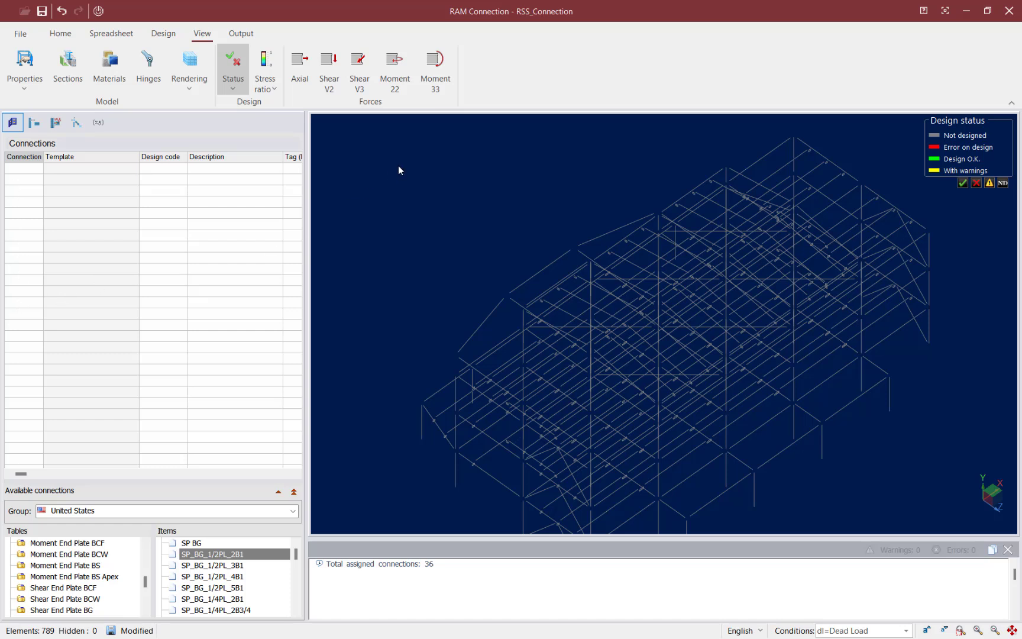
Show all connections and elements again and turn off the design status colouring.
left_click(60, 33)
left_click(77, 72)
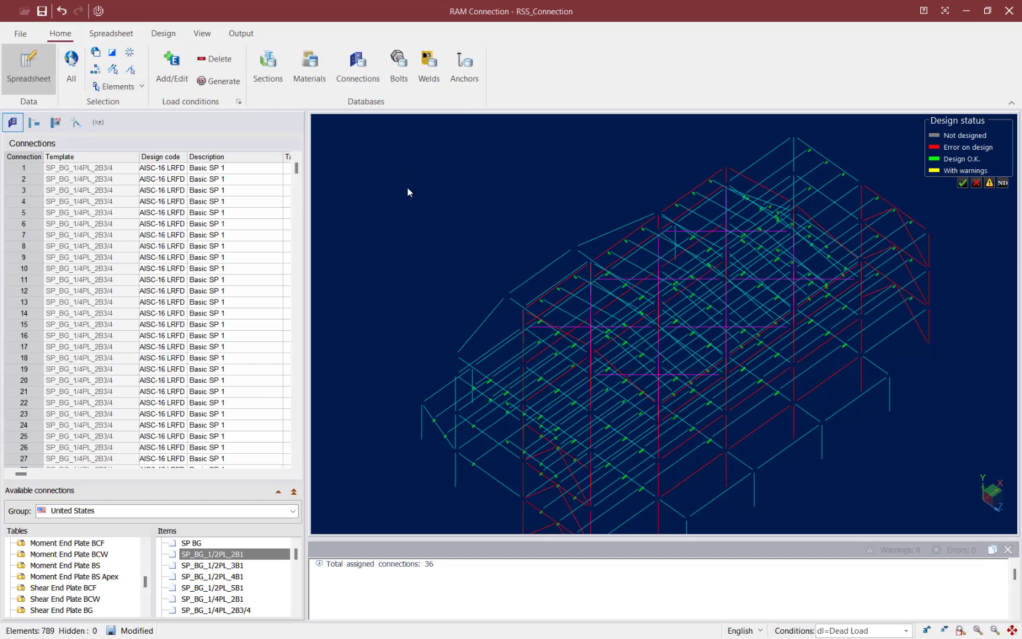
left_click(98, 11)
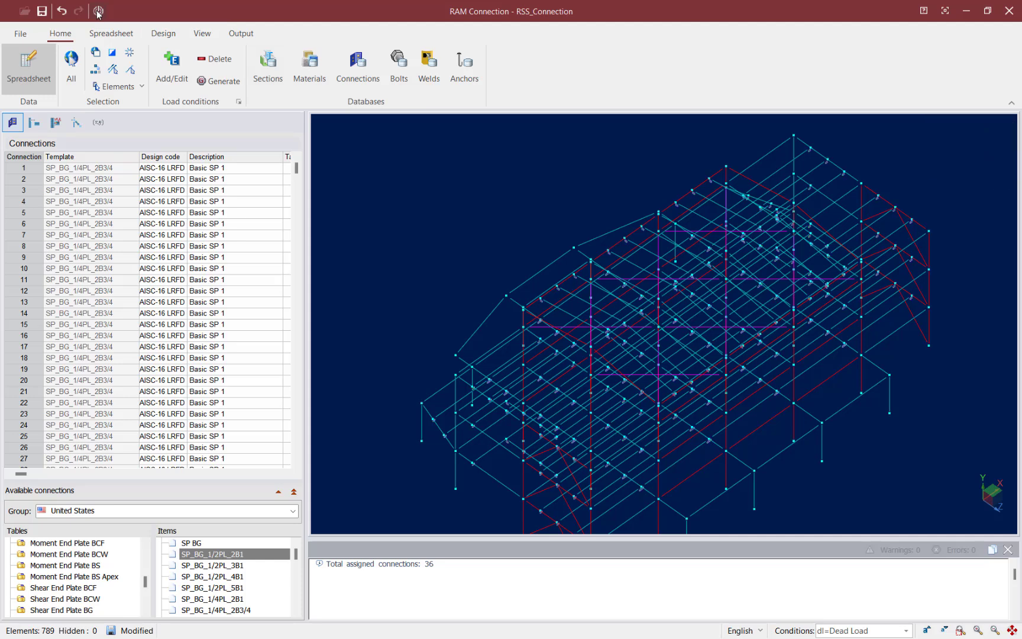
In front view, isolate the top floor's beams and girders, then view that level isometrically.
right_click(372, 180)
left_click(453, 209)
left_click_drag(835, 255, 469, 179)
right_click(381, 174)
left_click(462, 203)
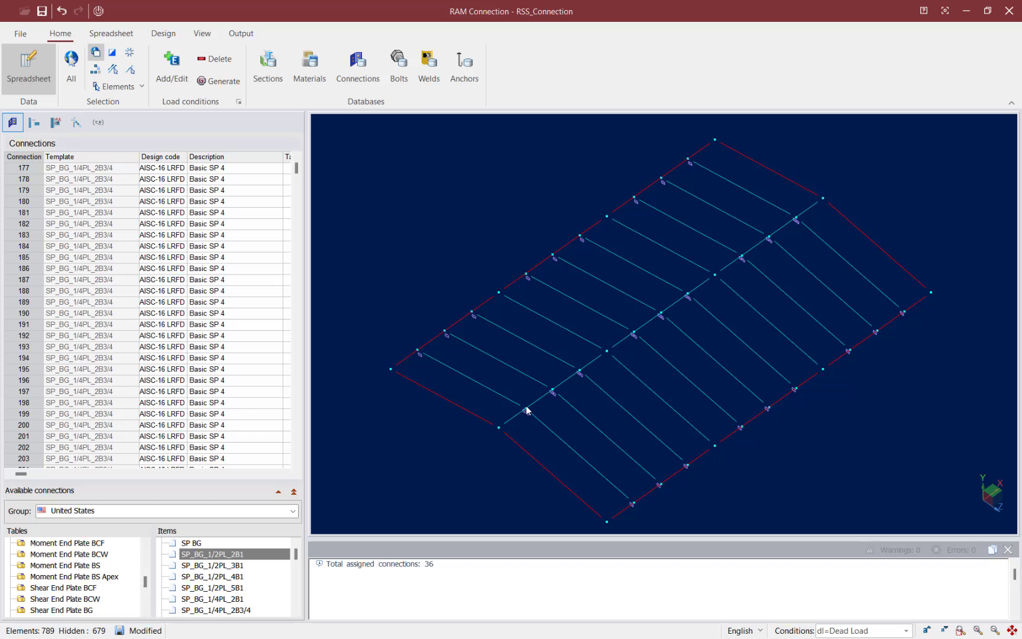
Select the joint of connection 179 and open it in the Connection Pad for editing.
left_click(419, 354)
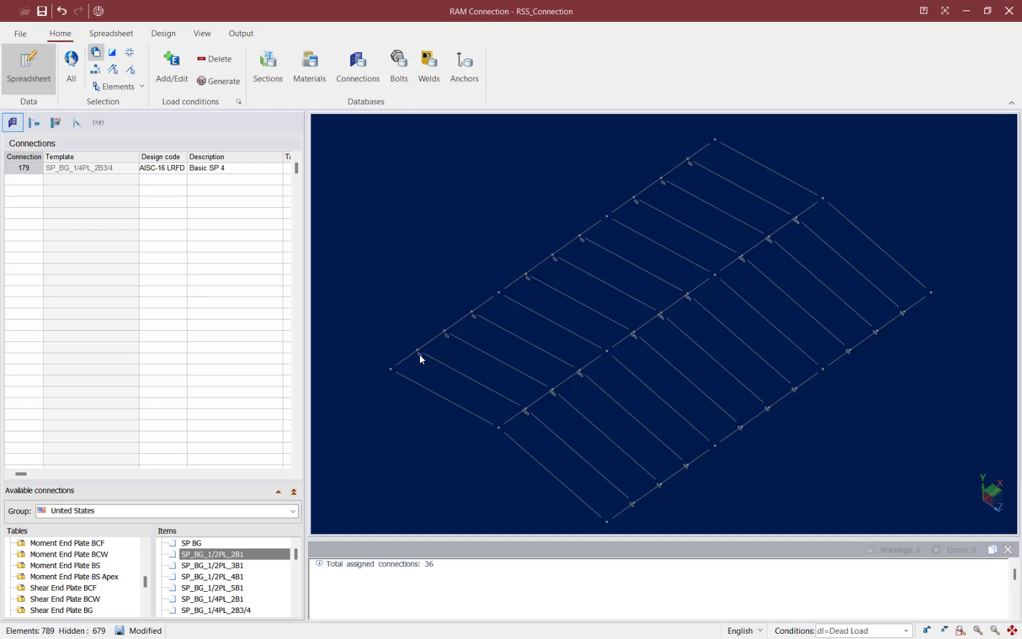
left_click(164, 34)
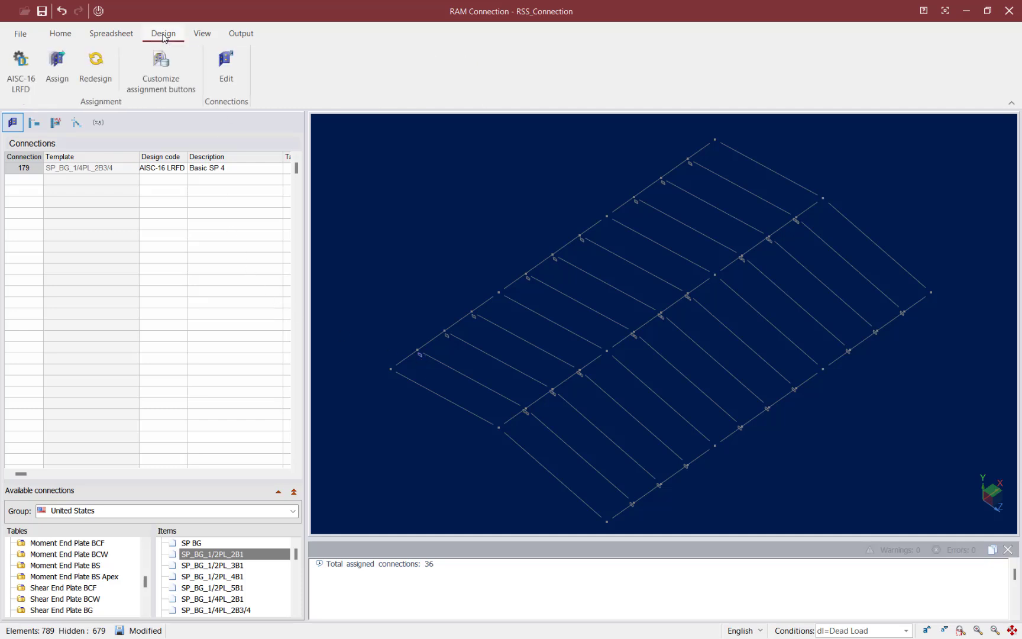
left_click(229, 76)
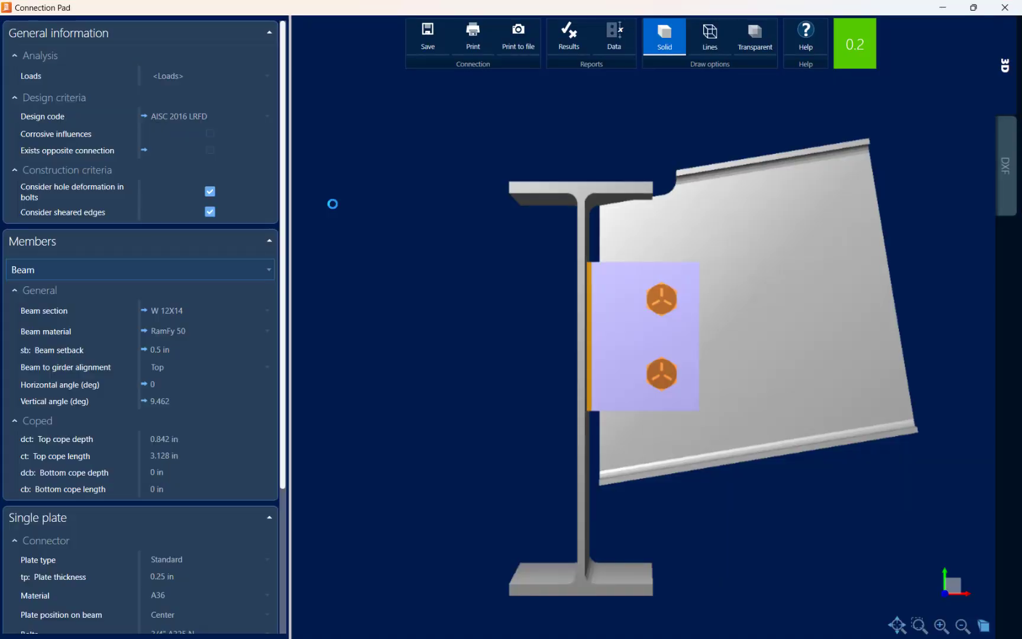
Orbit connection 179, then show its dimensioned DXF drawing with the lateral view.
right_click_drag(793, 318, 756, 330)
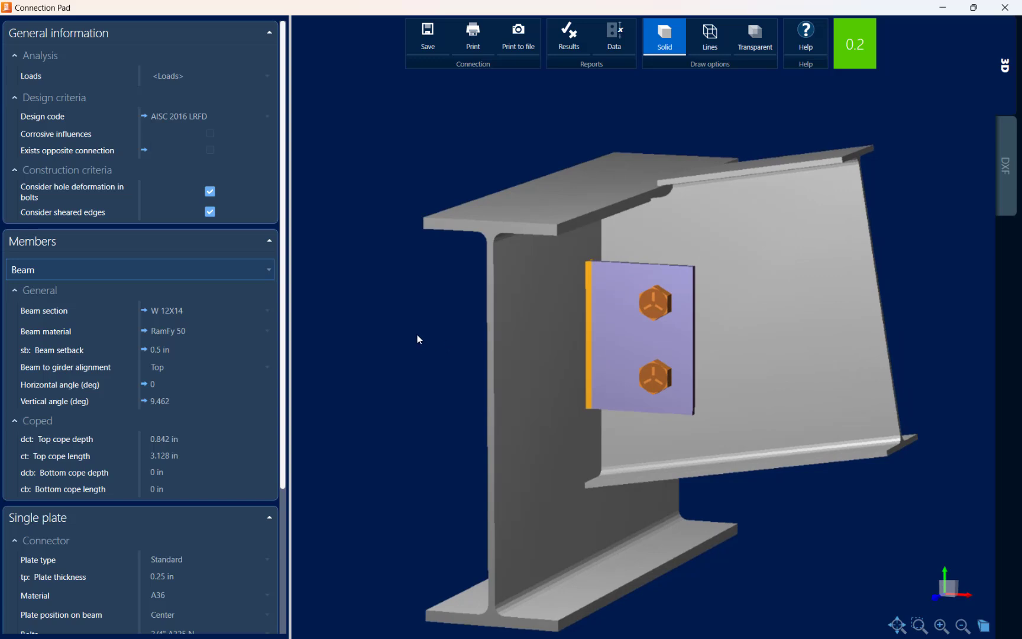
scroll(285, 352, "down", 3)
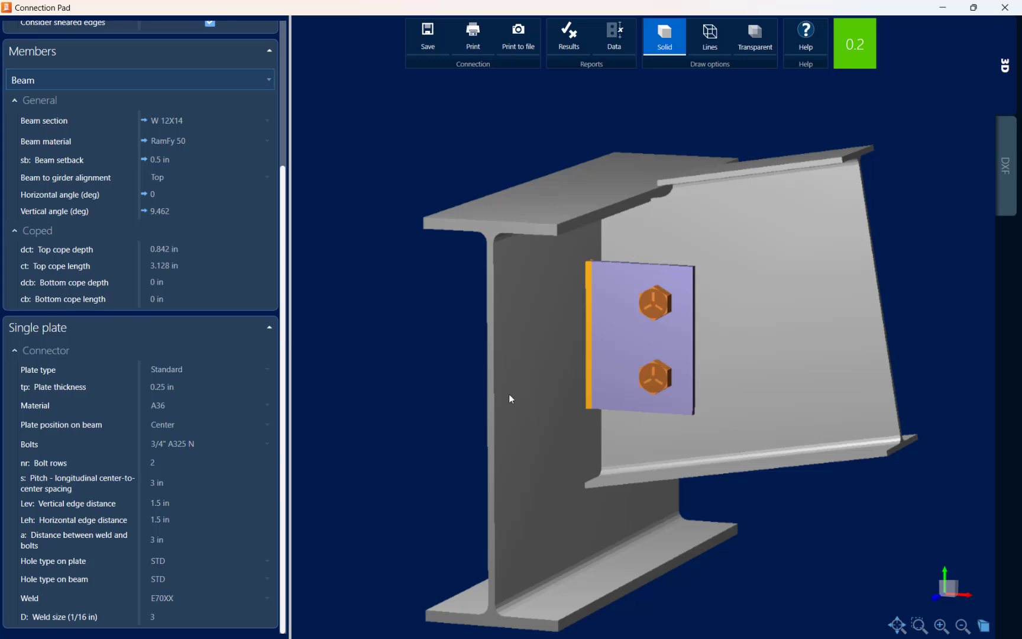
left_click(1005, 195)
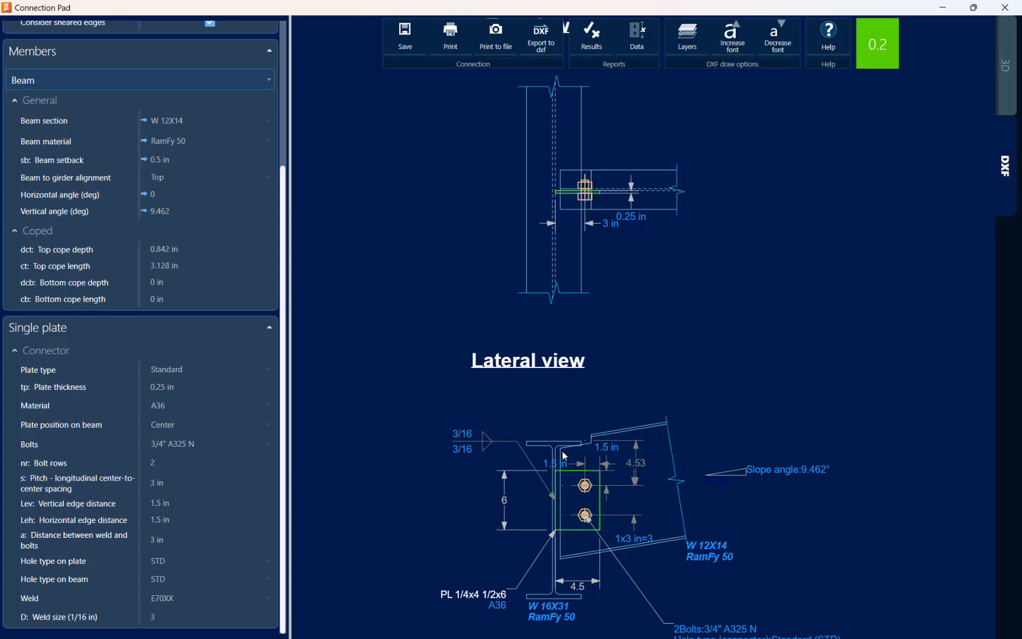
left_click(178, 370)
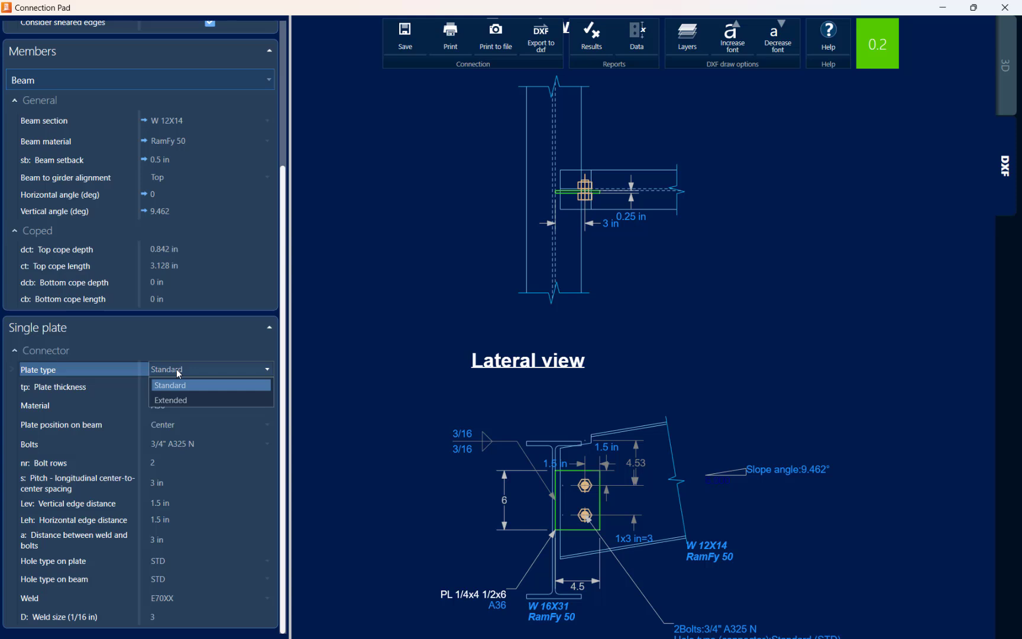
left_click(177, 400)
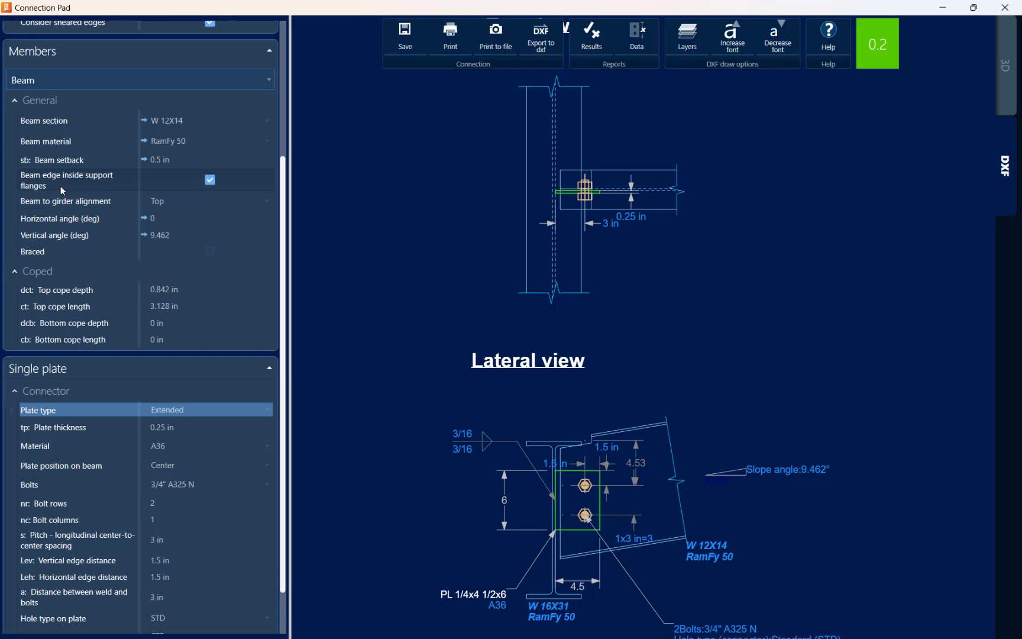
left_click(210, 179)
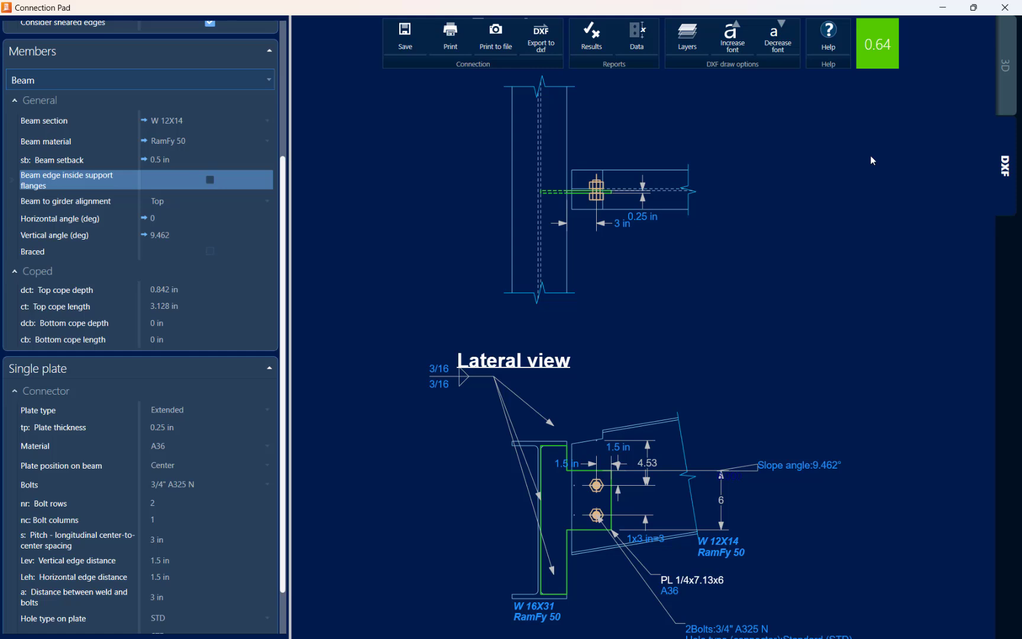
left_click(188, 410)
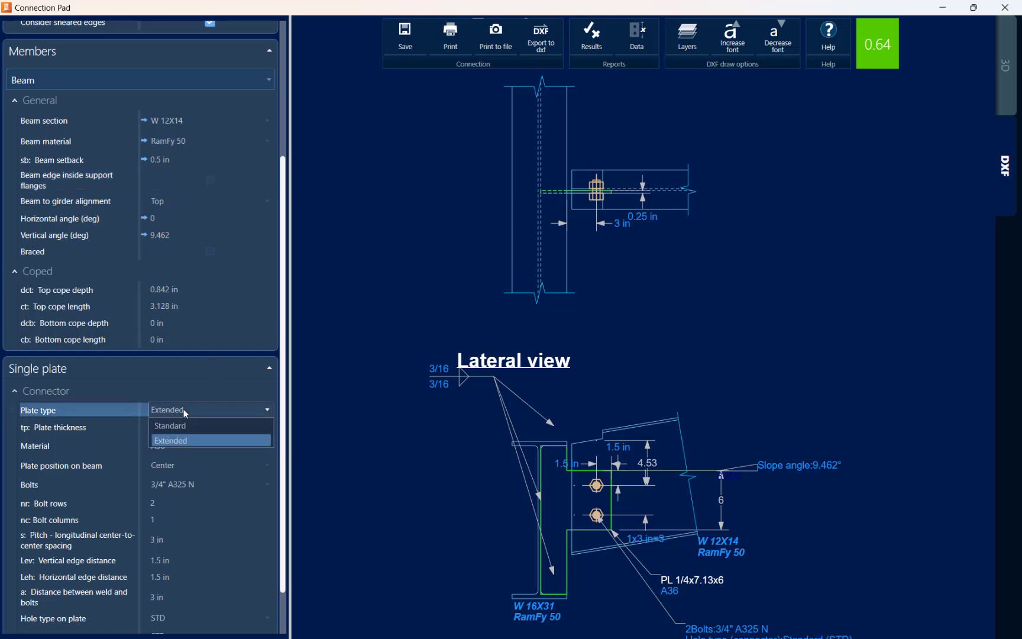
left_click(181, 426)
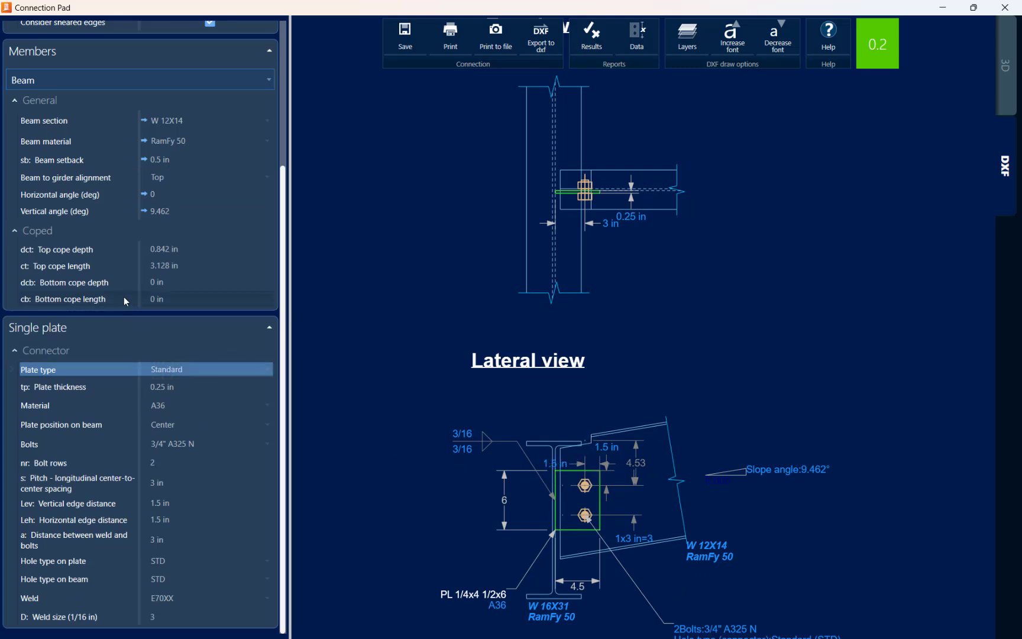
Change the W 12X14 beam's top cope depth from 0.842 in to 1.5 in.
left_click(169, 251)
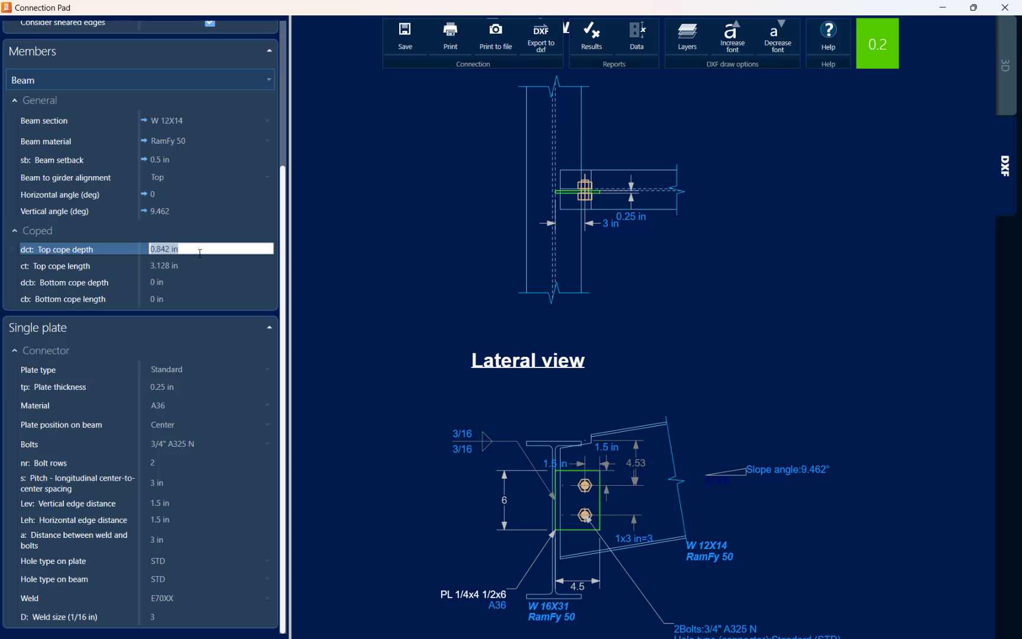
type("1")
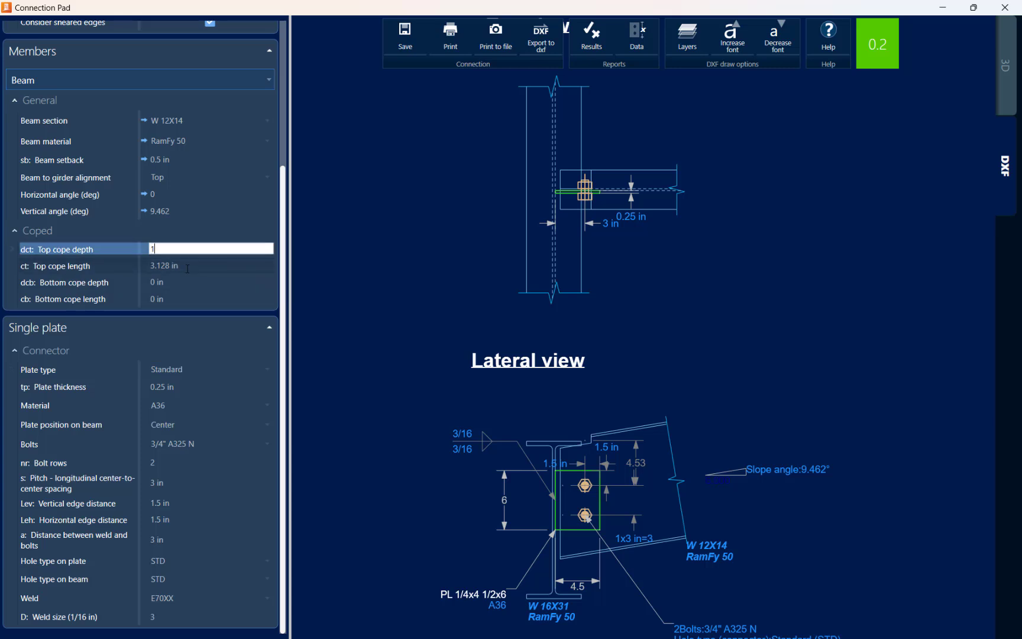
left_click(188, 269)
left_click(182, 250)
type("1.5")
key("Tab")
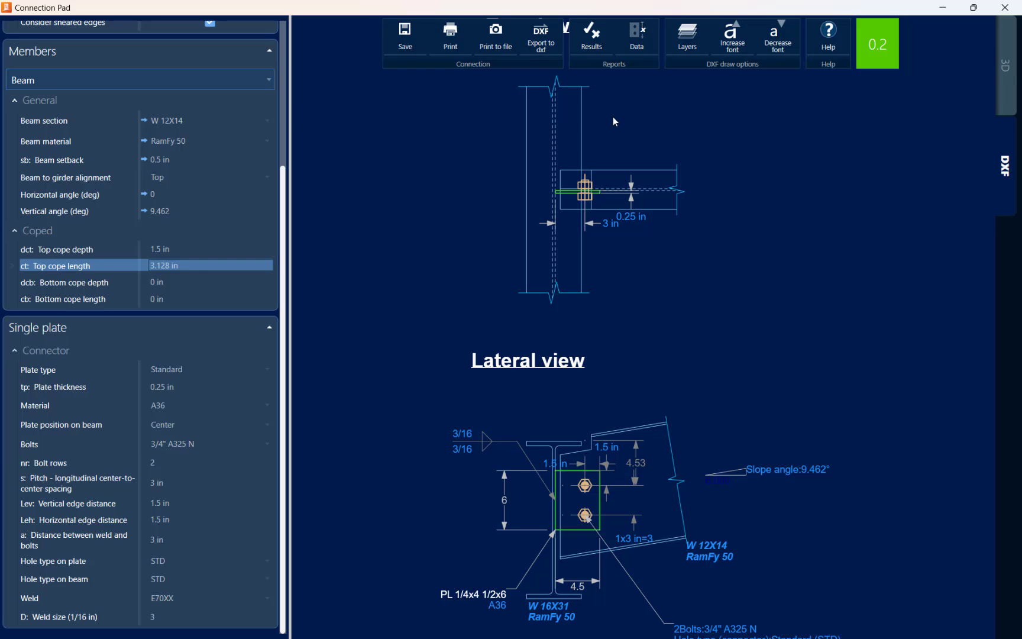
left_click(592, 42)
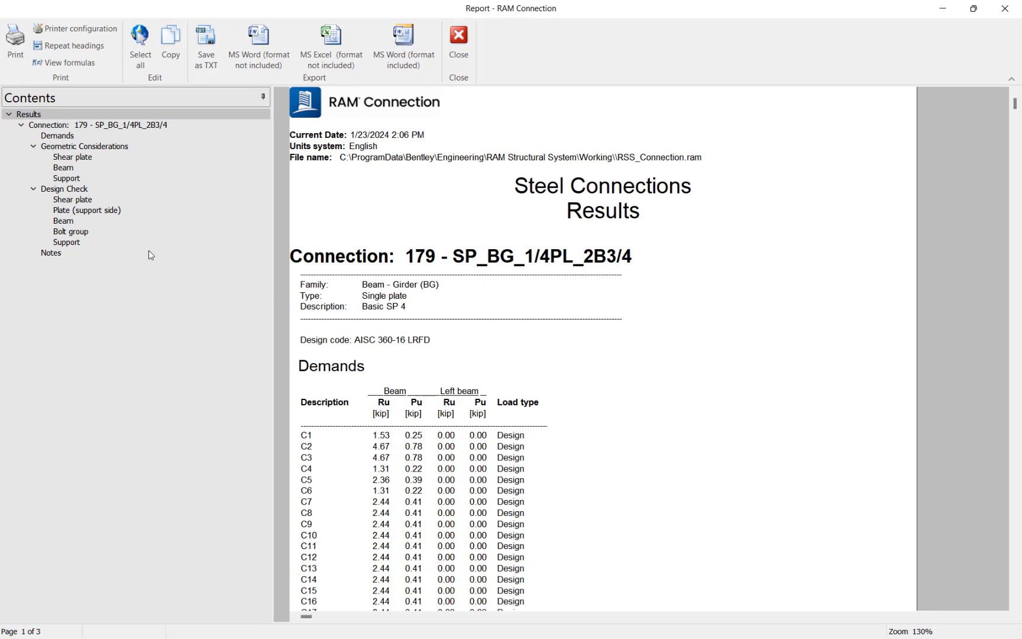
left_click(63, 200)
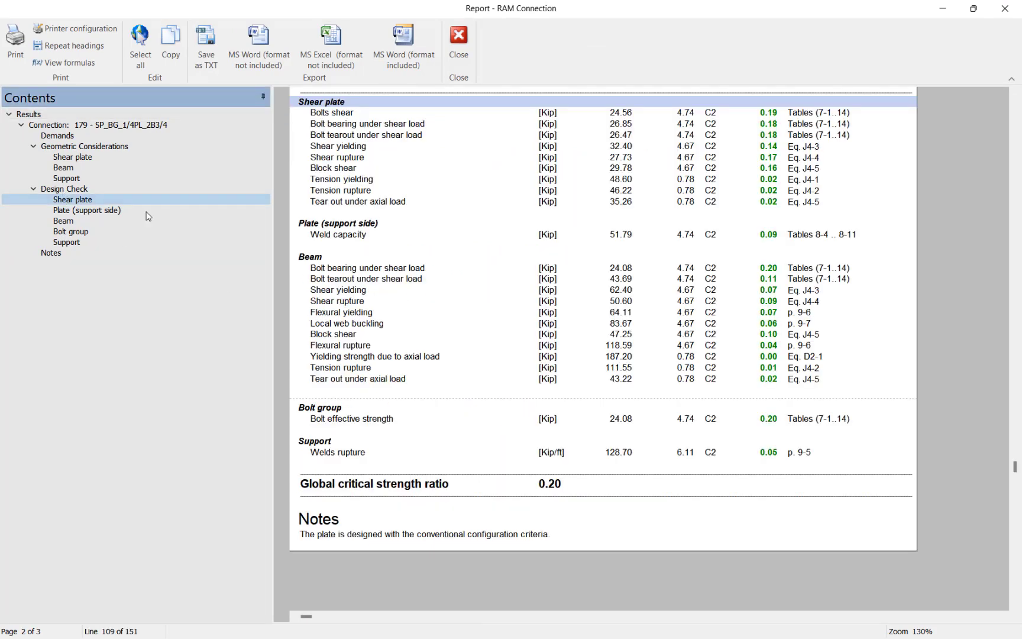
left_click(64, 211)
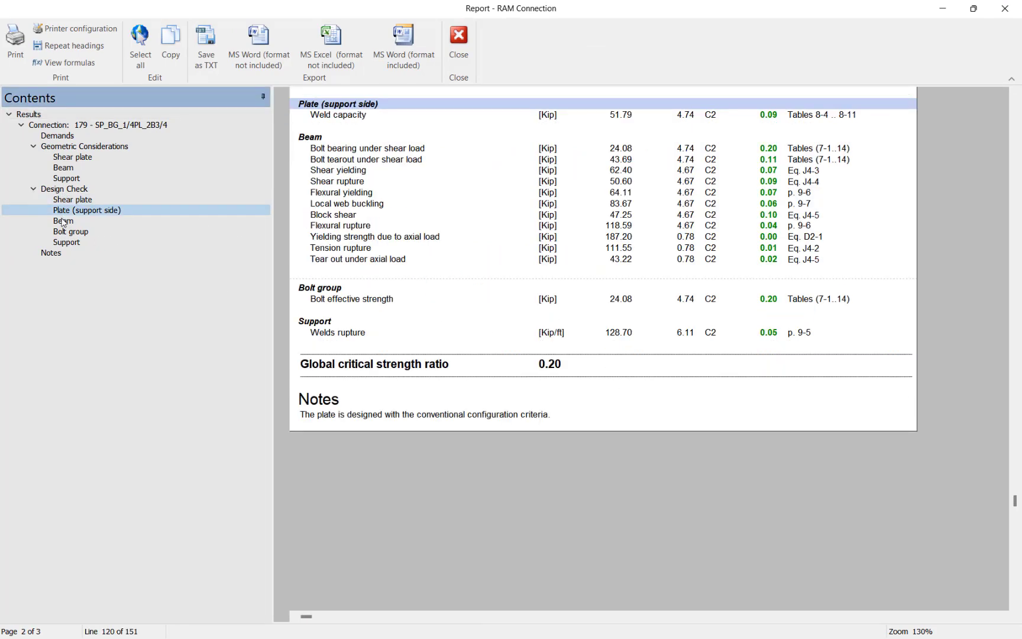
left_click(63, 221)
left_click(61, 232)
left_click(60, 243)
left_click(61, 201)
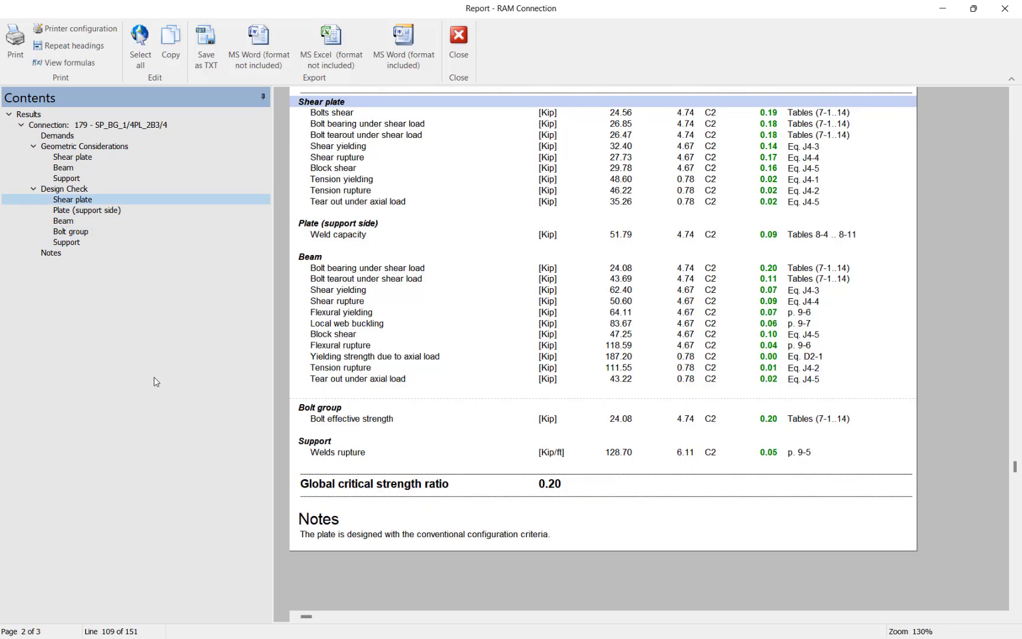
left_click(54, 63)
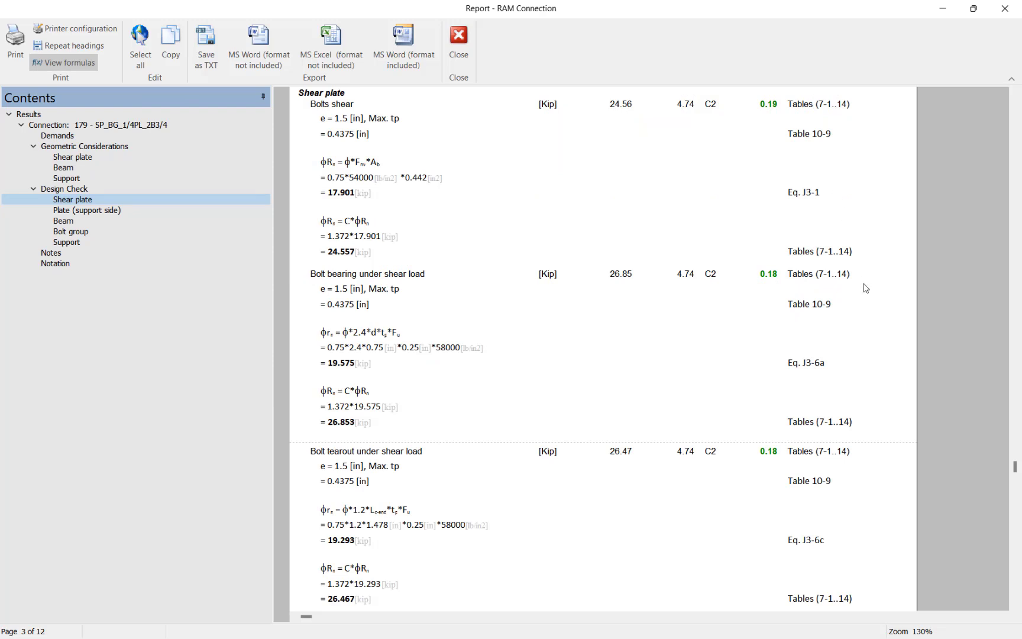
left_click(459, 40)
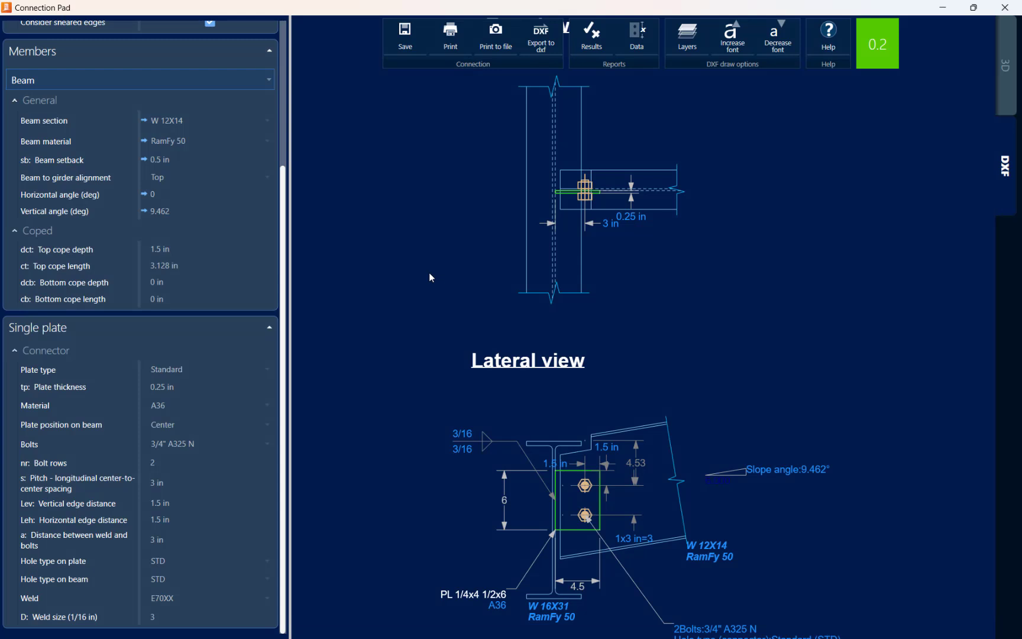
Save connection 179, close the Connection Pad, and unhide every element of the frame.
left_click(404, 42)
left_click(1005, 8)
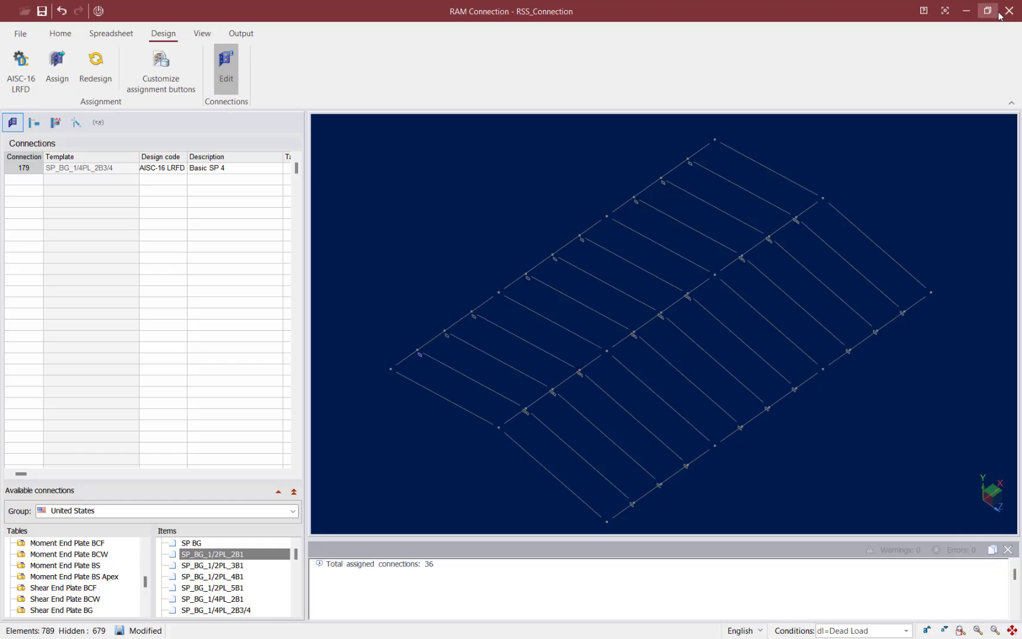
left_click(425, 480)
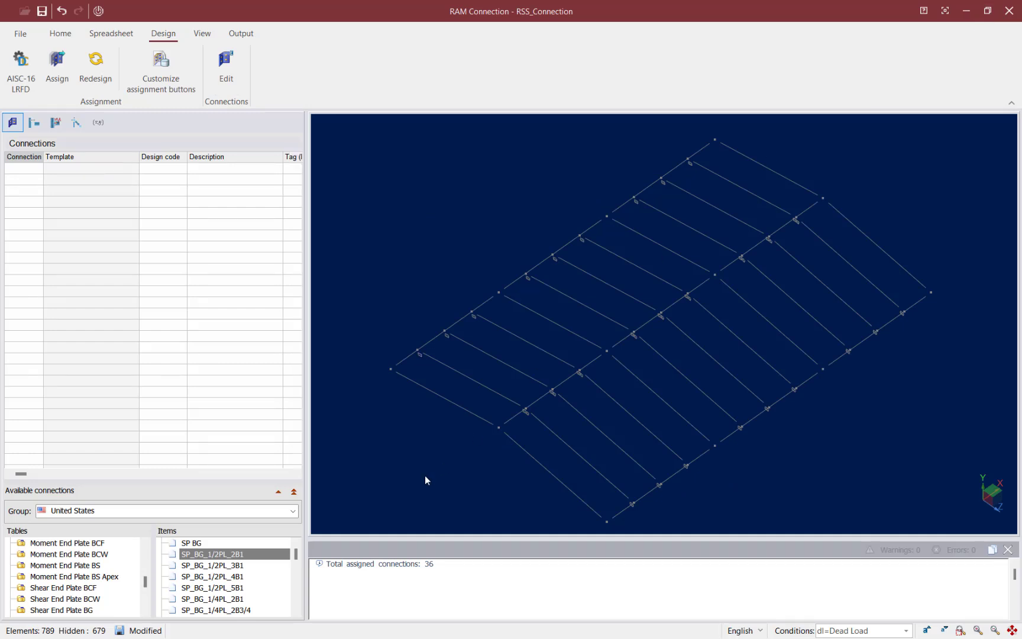
left_click(60, 33)
left_click(71, 59)
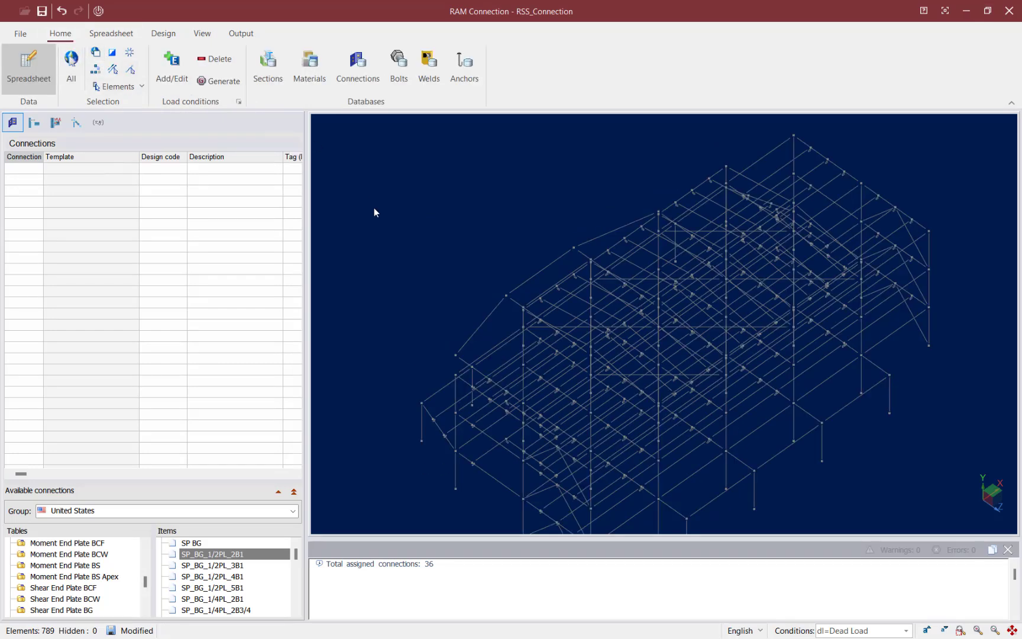